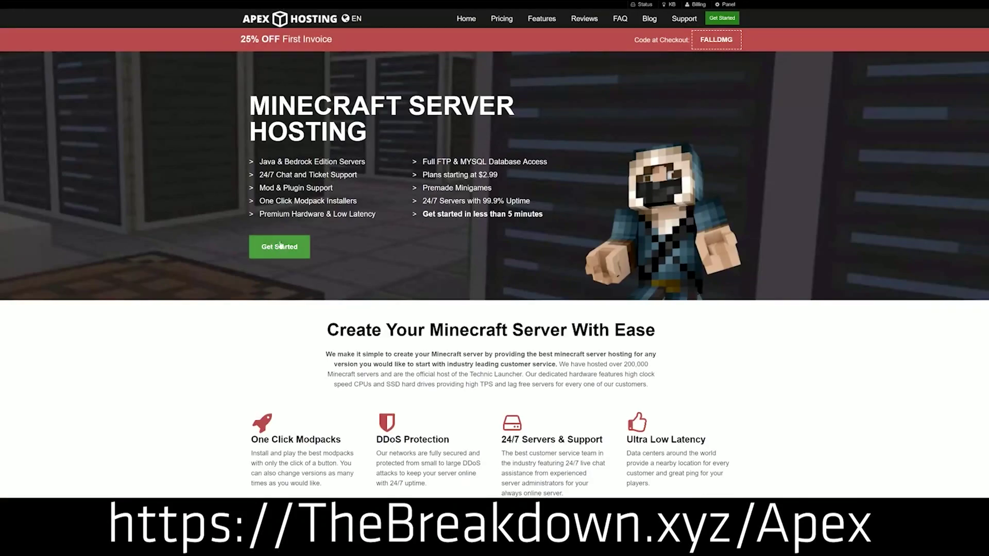
- Scroll Apex Hosting's features, highlighting One Click Modpacks, Automated Backups and Instant Setup
scroll(388, 308, down, 2)
scroll(388, 308, down, 3)
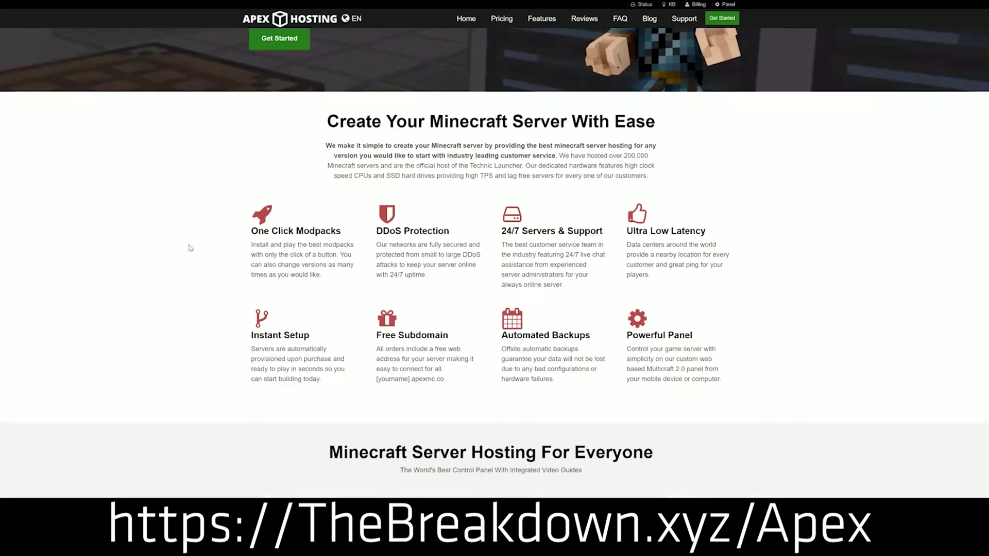
drag(251, 231, 603, 234)
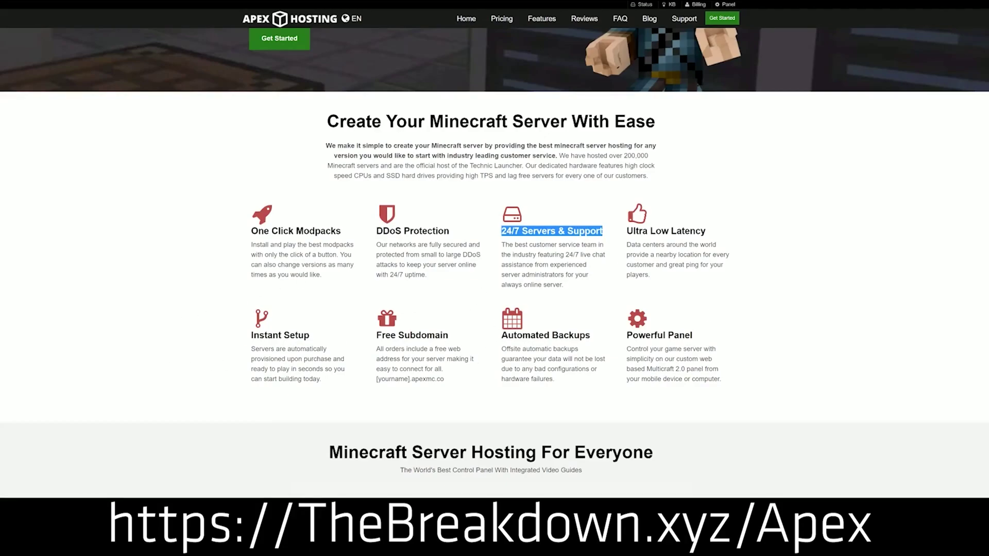
drag(501, 336, 620, 335)
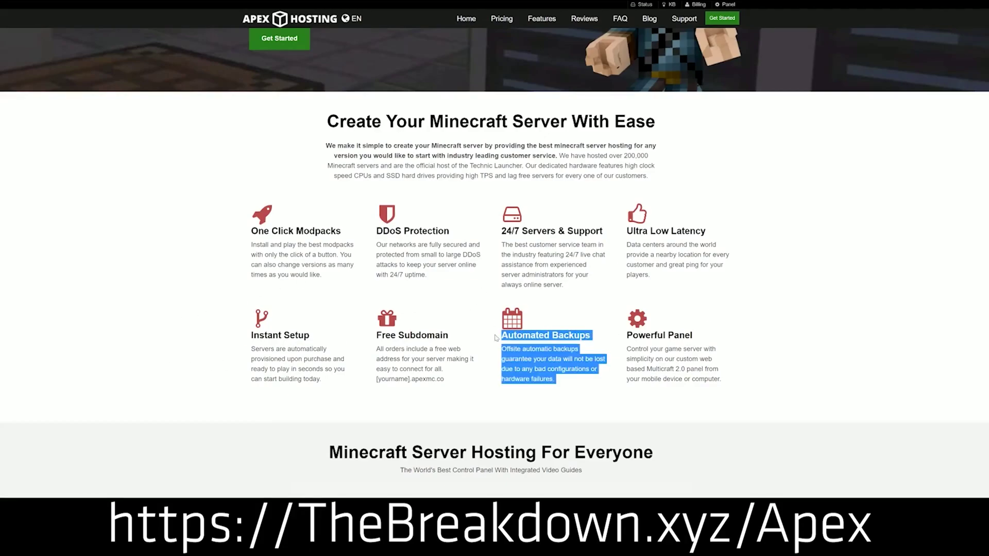
click(453, 339)
drag(327, 381, 253, 335)
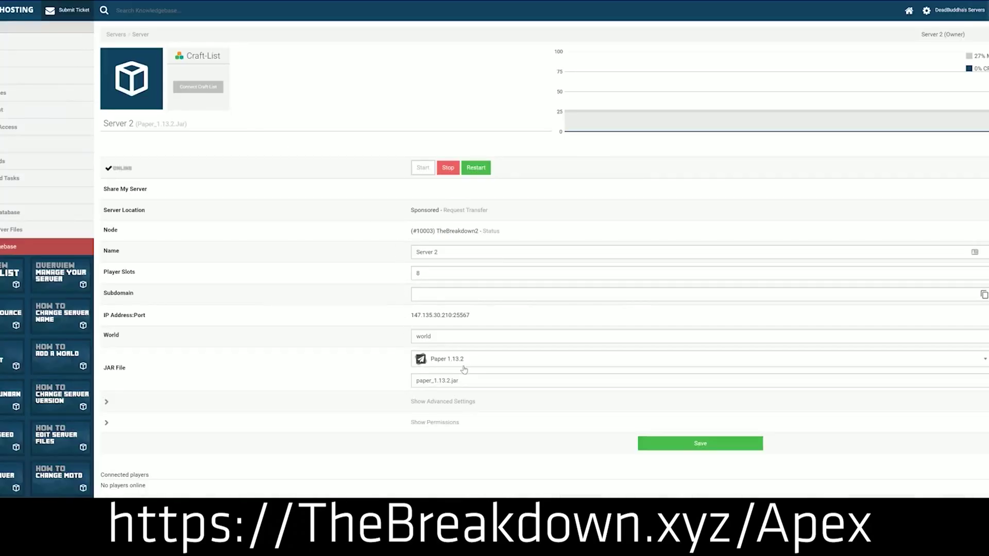
- Open the server JAR versions list, then launch Minecraft Launcher via a 'minecraft' search
click(465, 366)
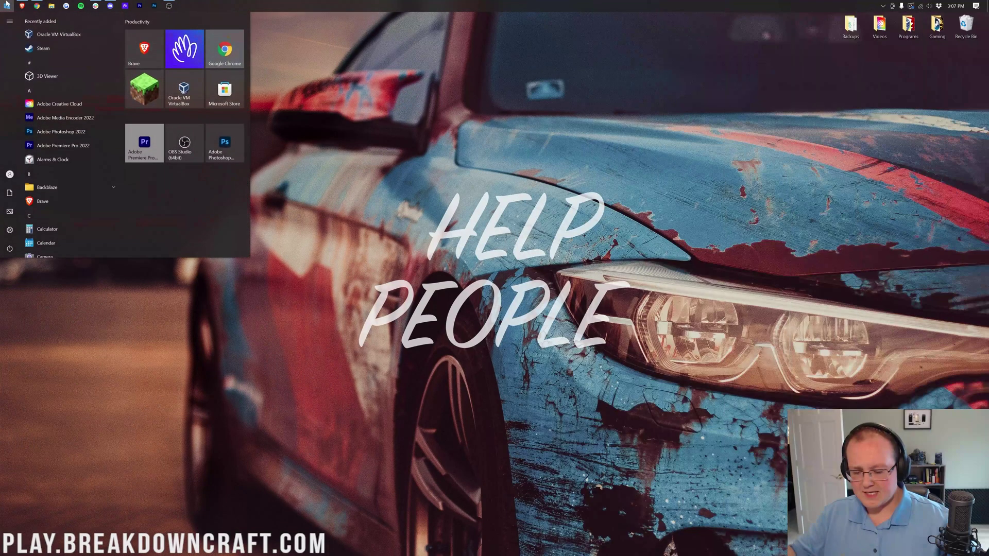
text(minecraft)
key(Return)
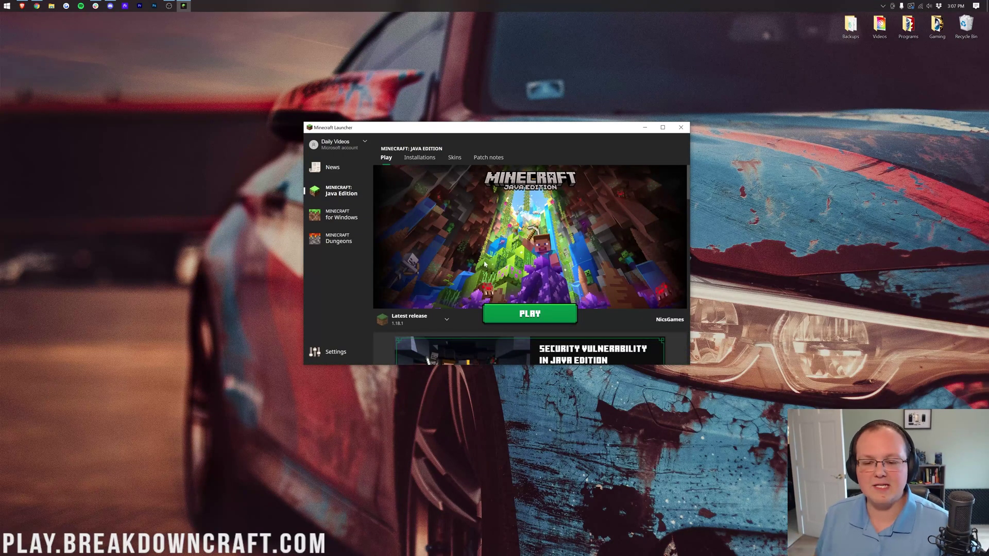
- Enable Show historical versions in launcher settings and return to the Java Edition play page
click(345, 353)
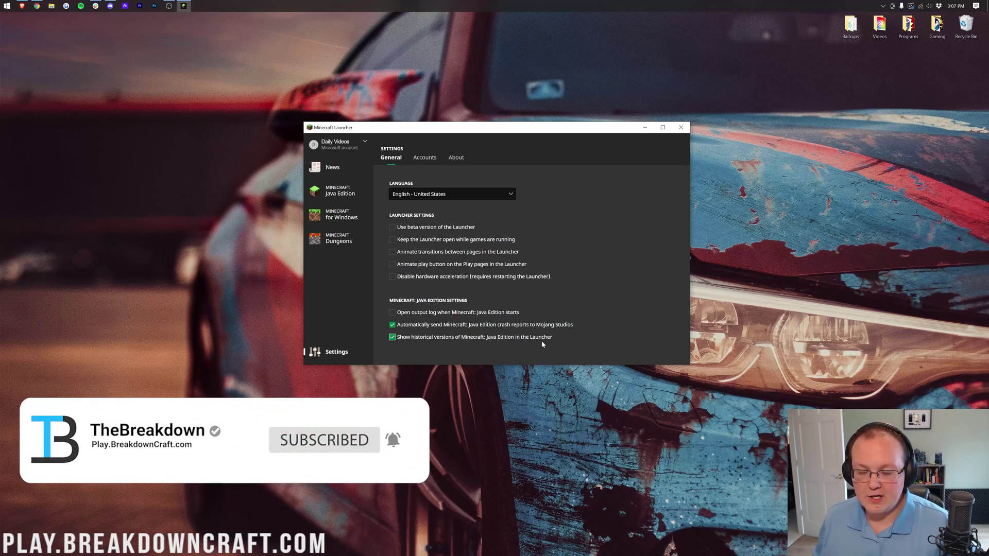
click(321, 191)
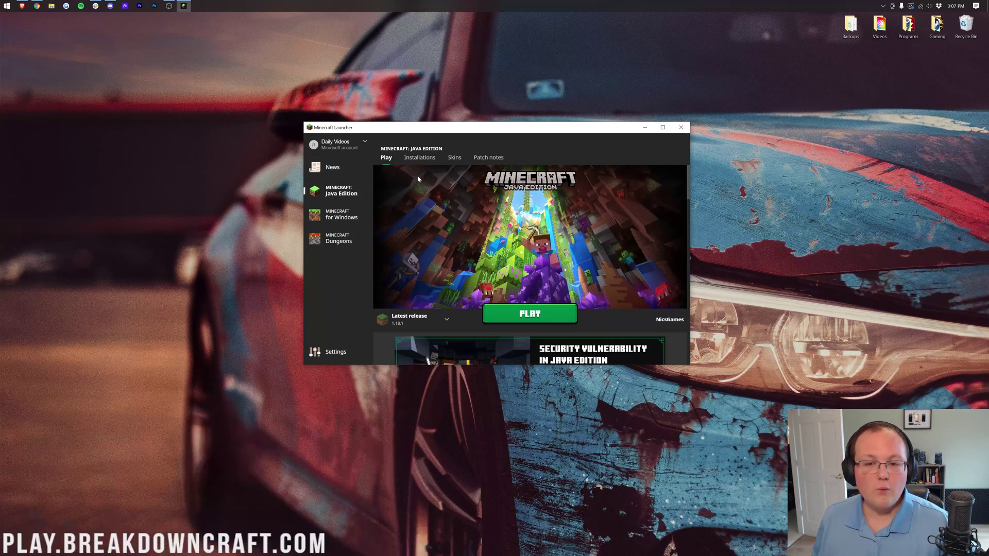
- Start a new installation named 'Apl', browse the version list, then cancel it
click(420, 159)
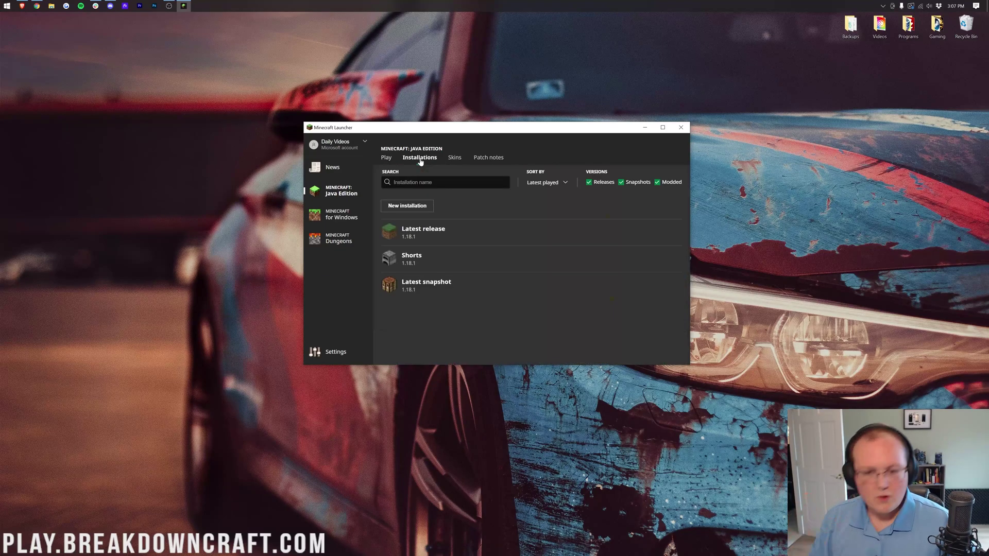
click(421, 202)
click(423, 209)
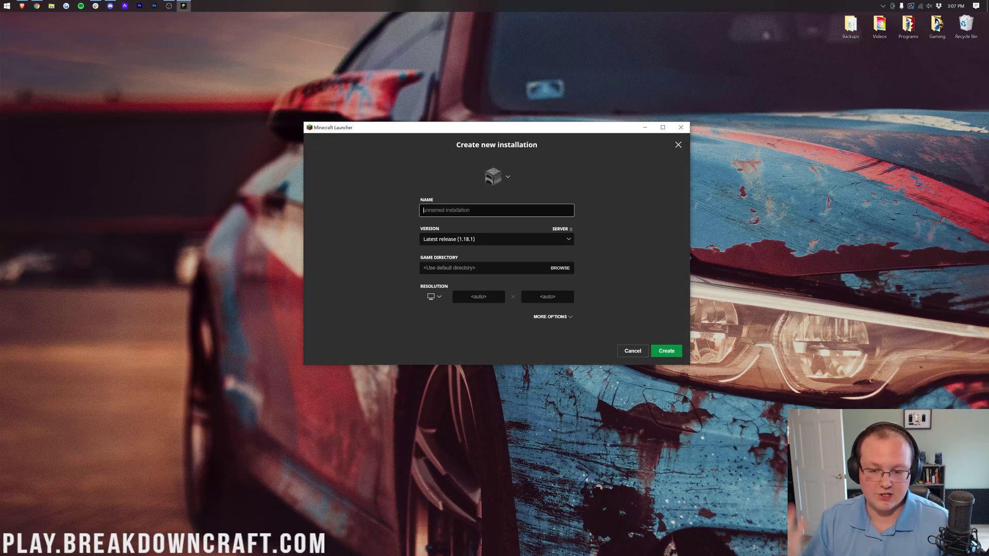
text(Apl)
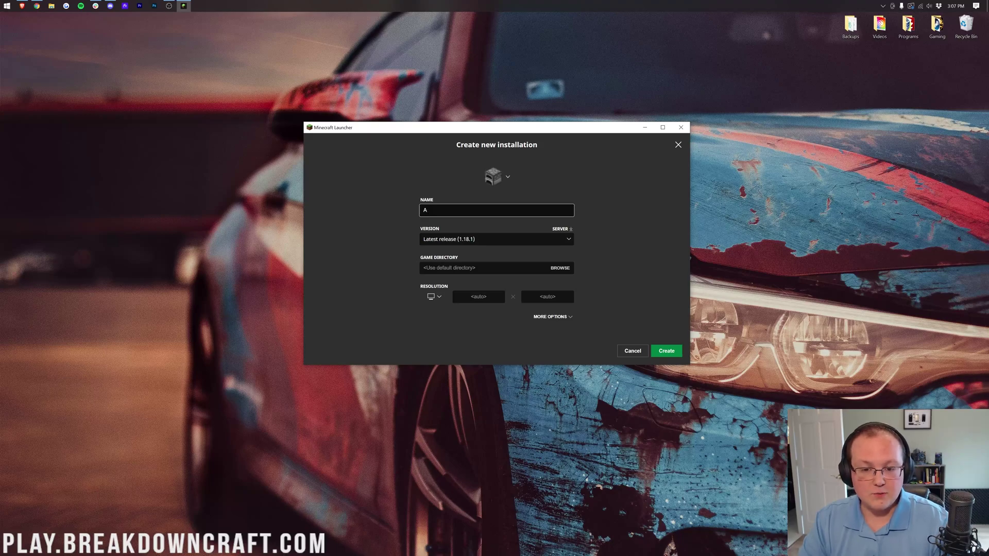
click(498, 240)
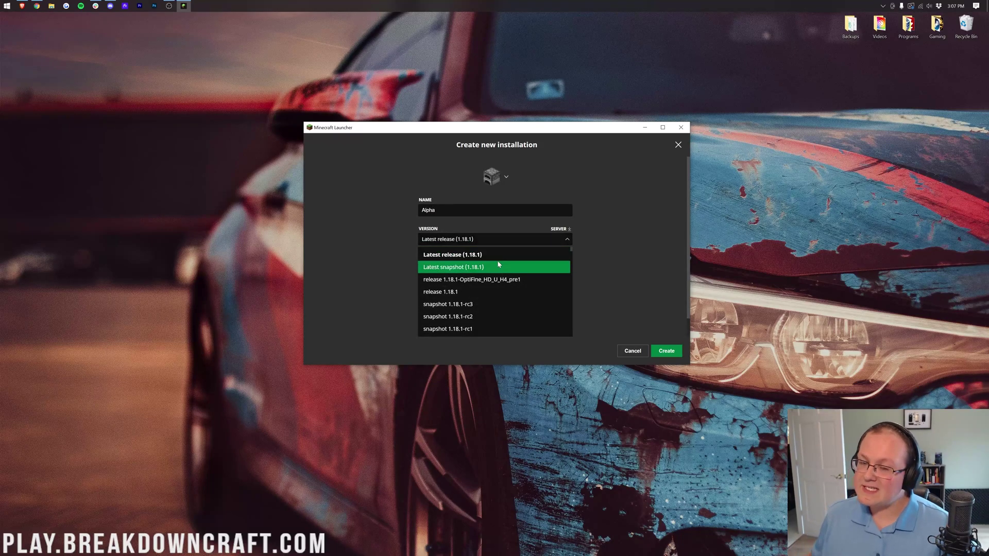
scroll(521, 288, down, 1)
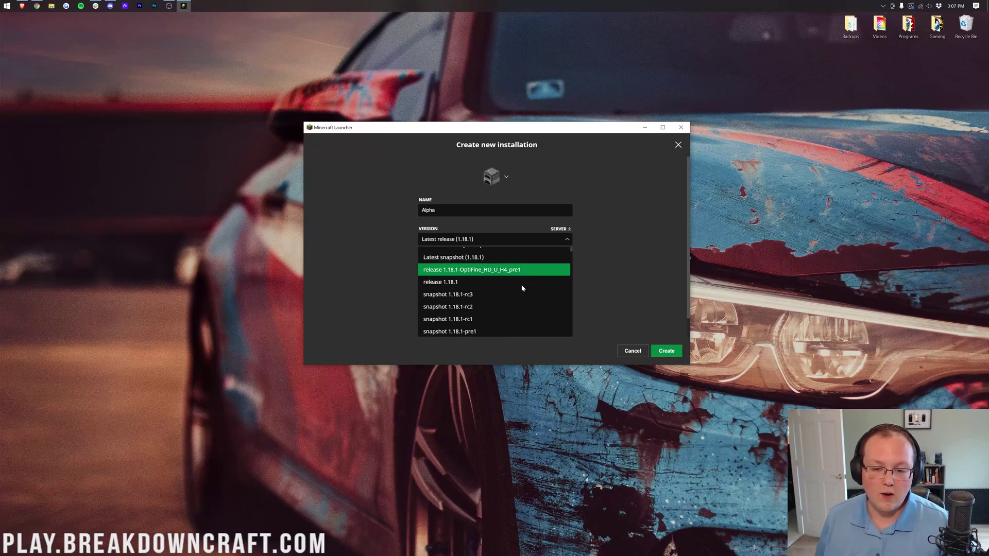
scroll(521, 286, up, 2)
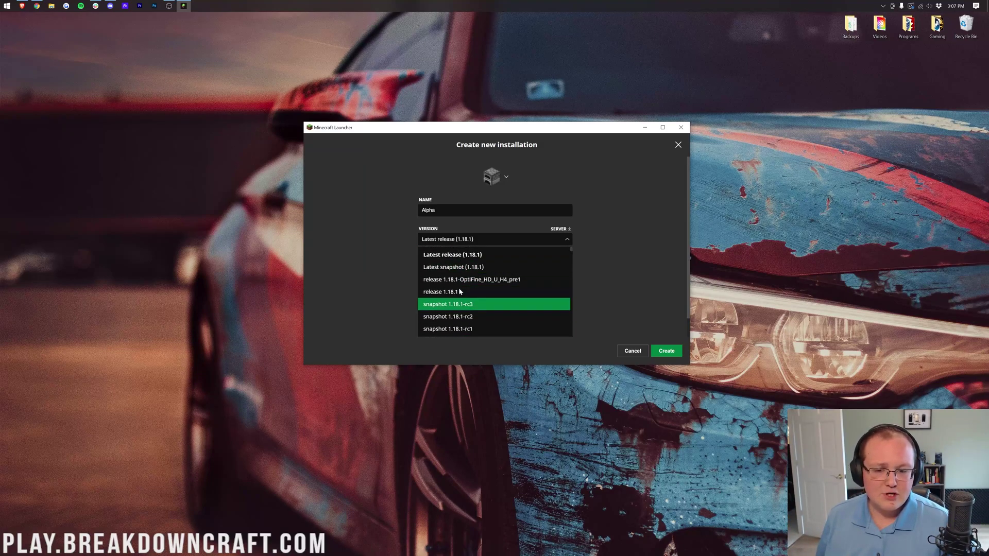
click(633, 350)
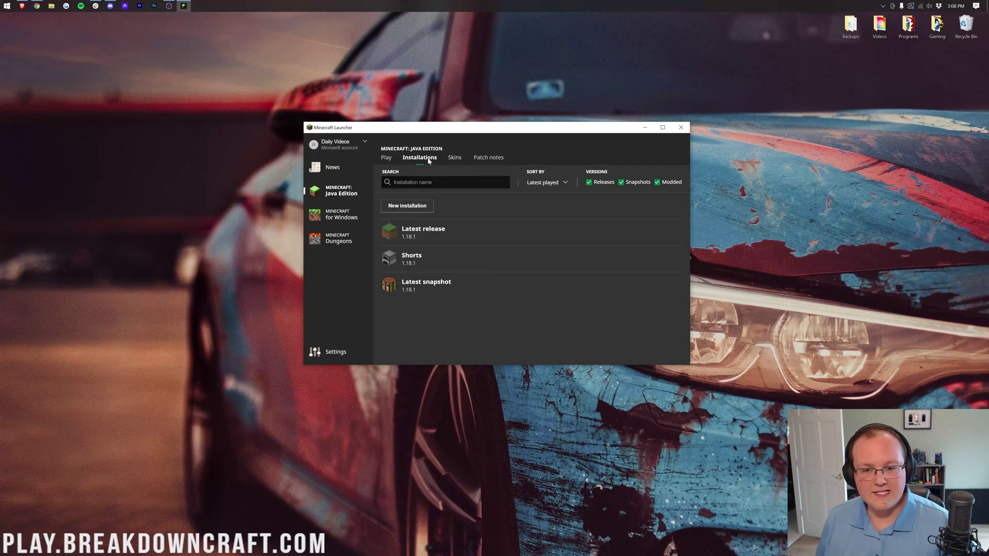
- Toggle the Releases, Snapshots and Modded filters off and back on, then begin a fresh installation
click(589, 182)
click(621, 181)
click(657, 181)
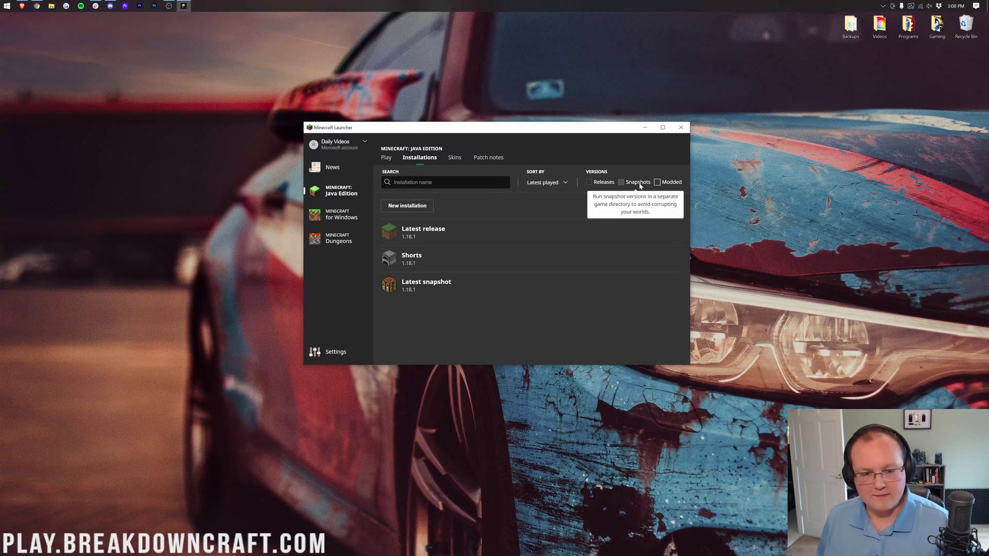
click(658, 183)
click(621, 183)
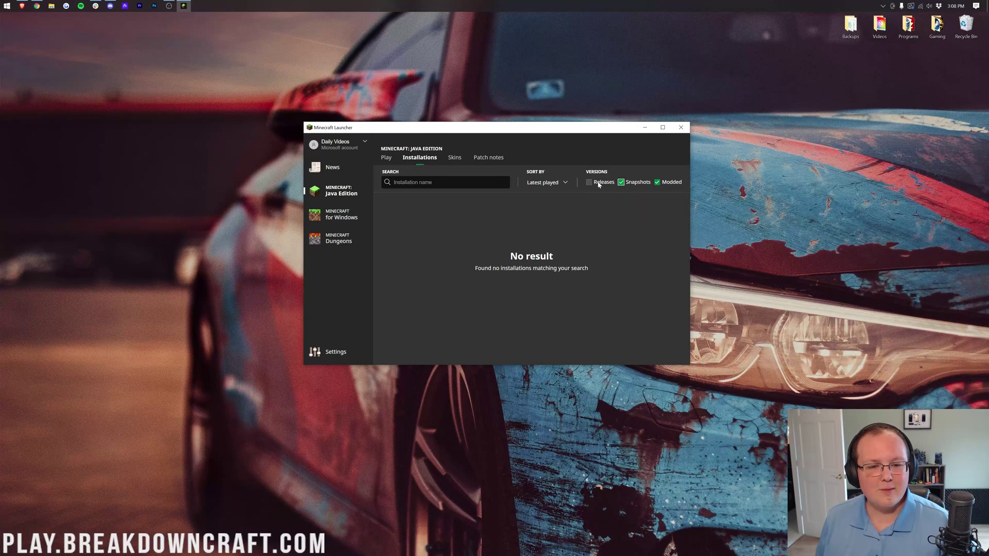
click(597, 183)
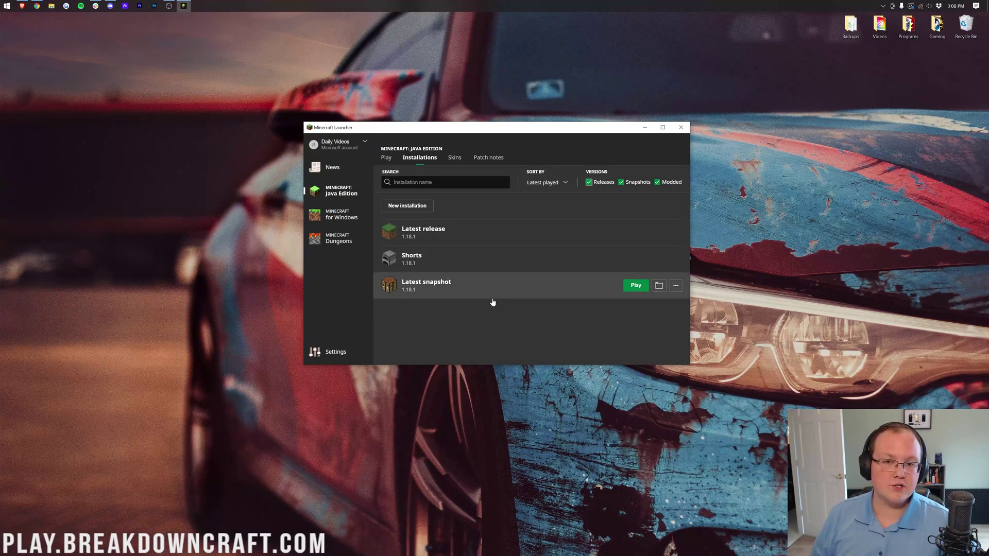
click(424, 215)
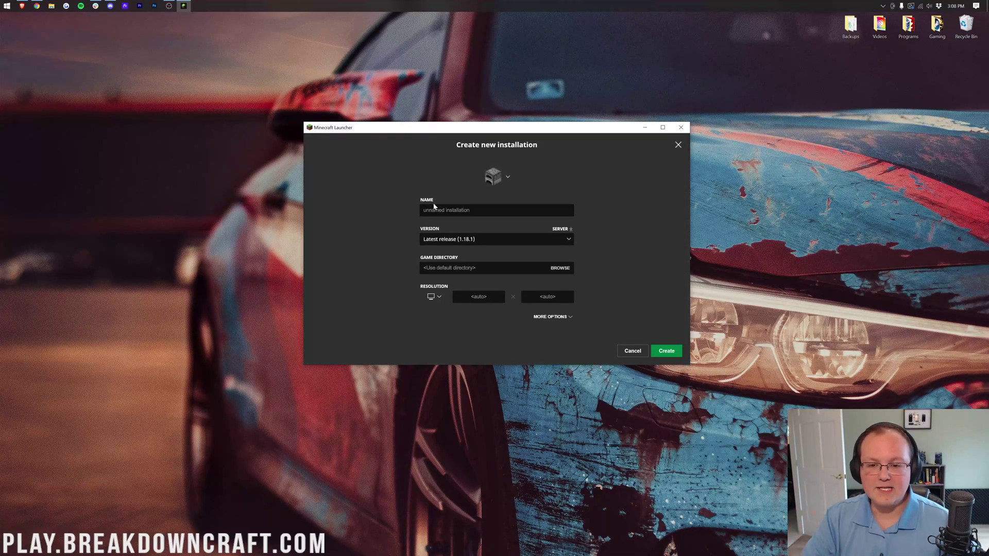
- Name the installation 'Minecraft Alpha', choose old_alpha rd-132211, set 1920×1080 and create it
text(Minecraft Alpha)
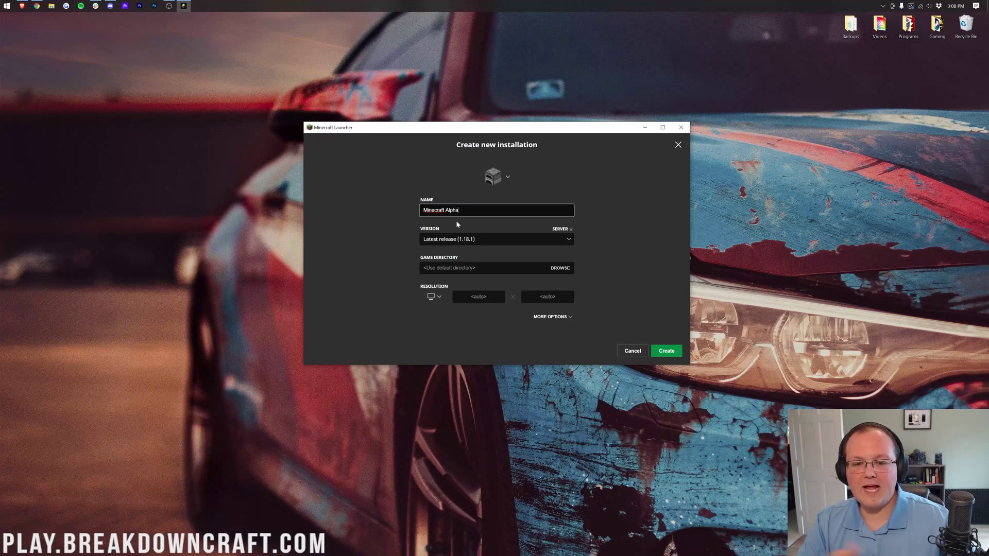
click(514, 239)
scroll(568, 276, down, 10)
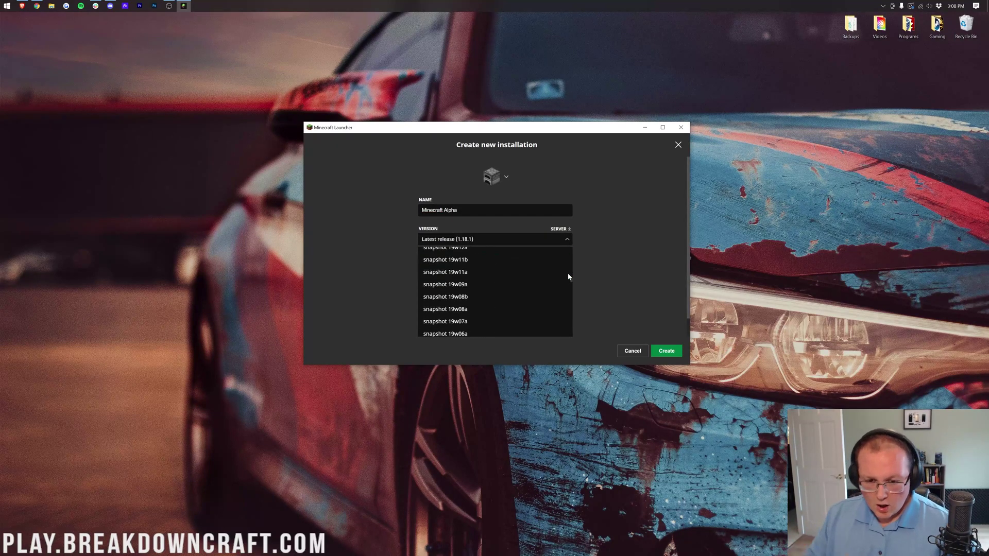
scroll(569, 277, down, 15)
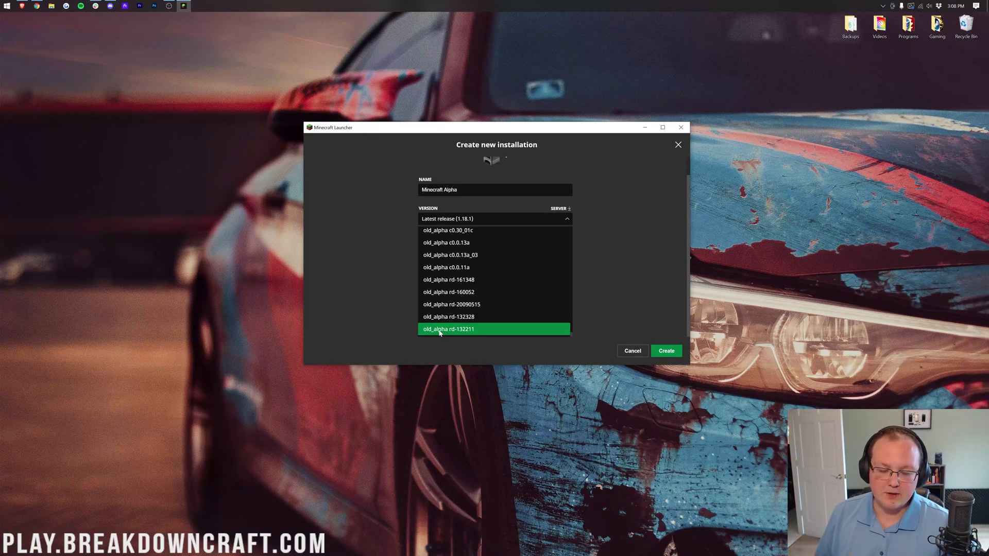
scroll(452, 314, up, 20)
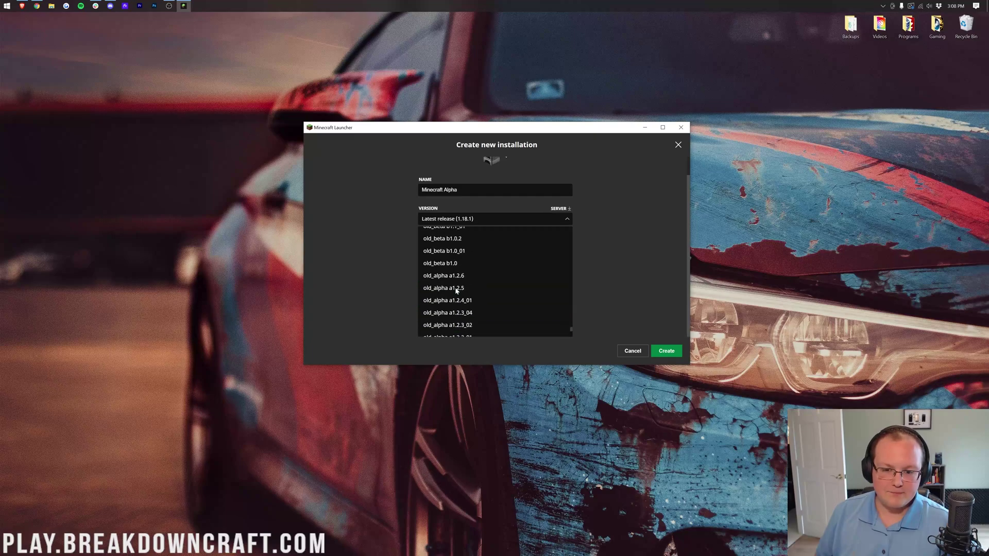
scroll(456, 290, down, 5)
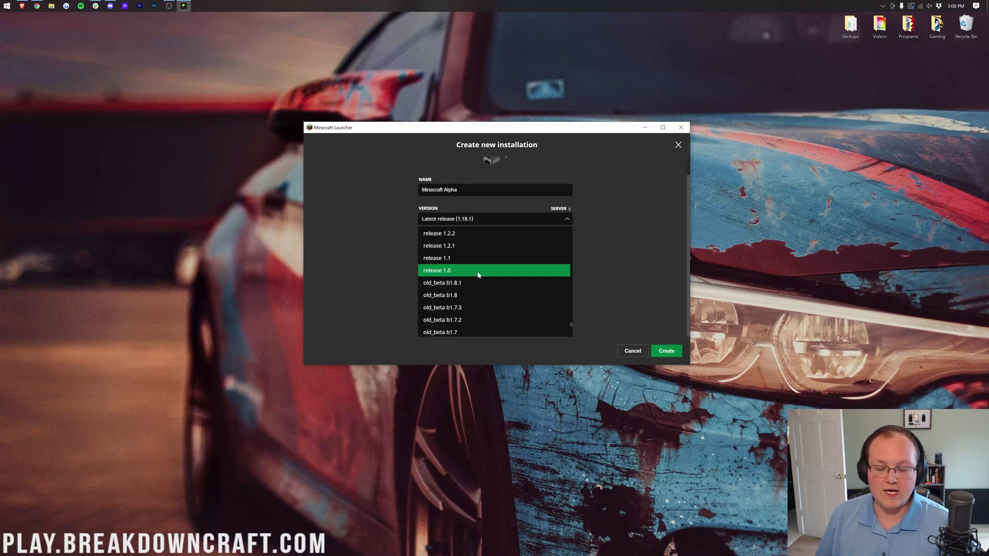
scroll(478, 290, down, 15)
click(455, 329)
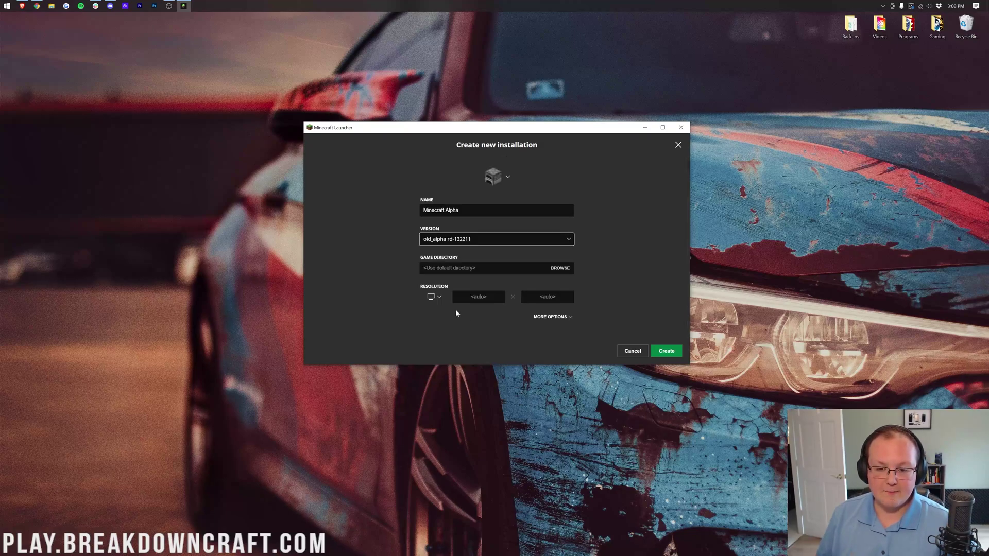
click(434, 297)
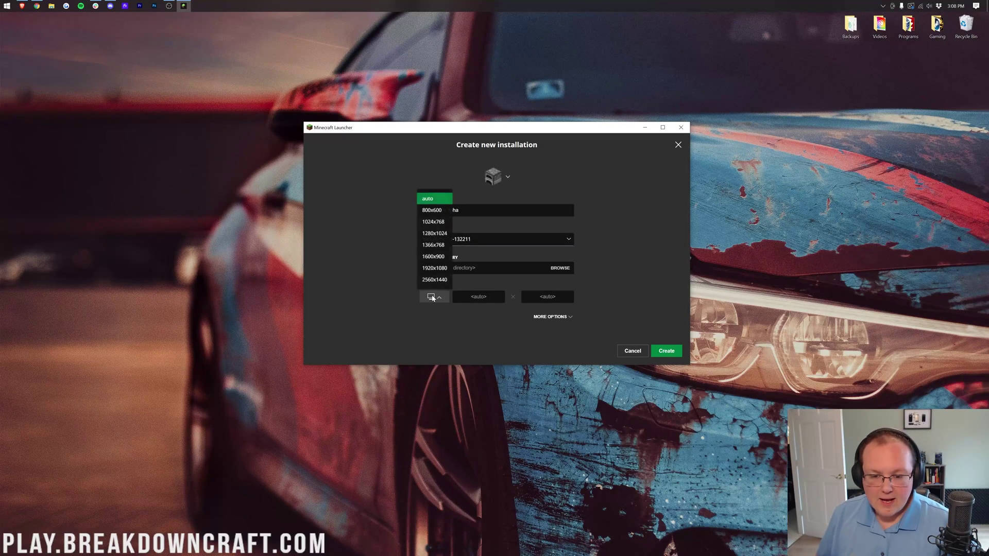
click(434, 267)
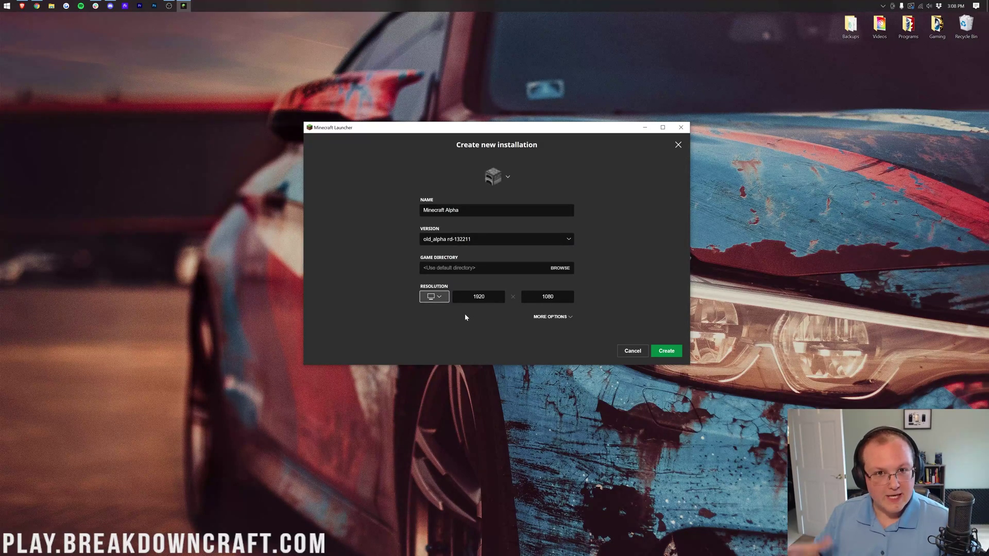
click(662, 350)
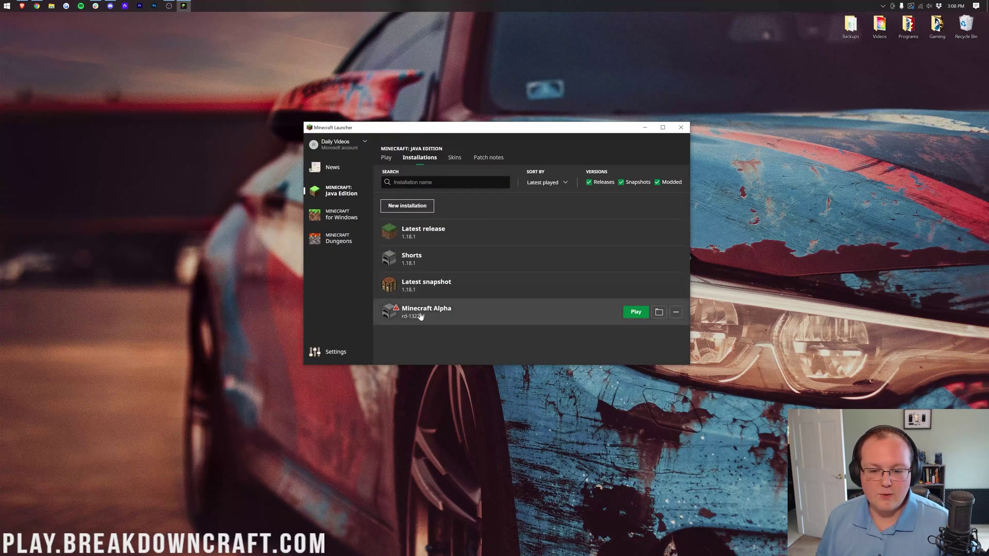
- Launch Minecraft Alpha past the old-version warning and place four stone blocks on the grass
click(636, 312)
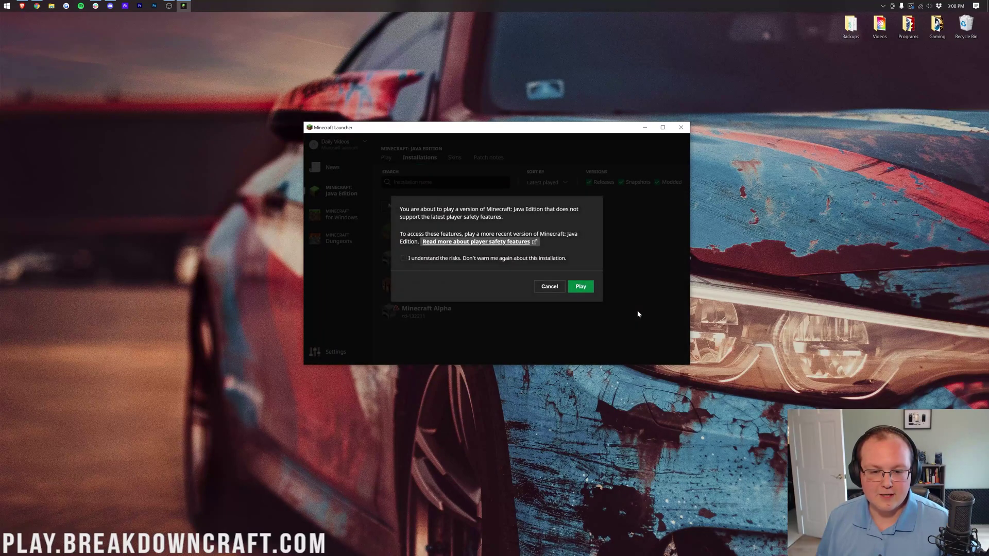
click(580, 287)
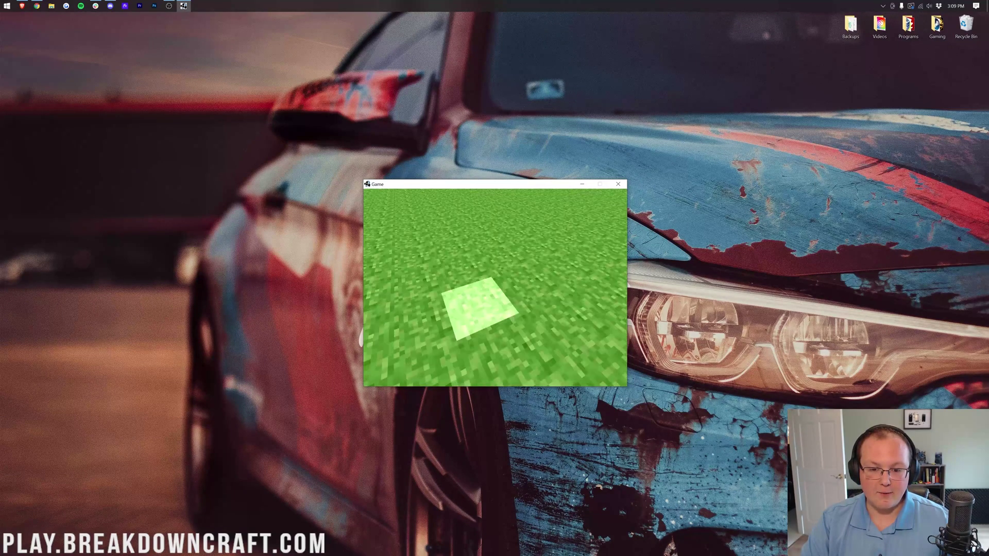
click(494, 287)
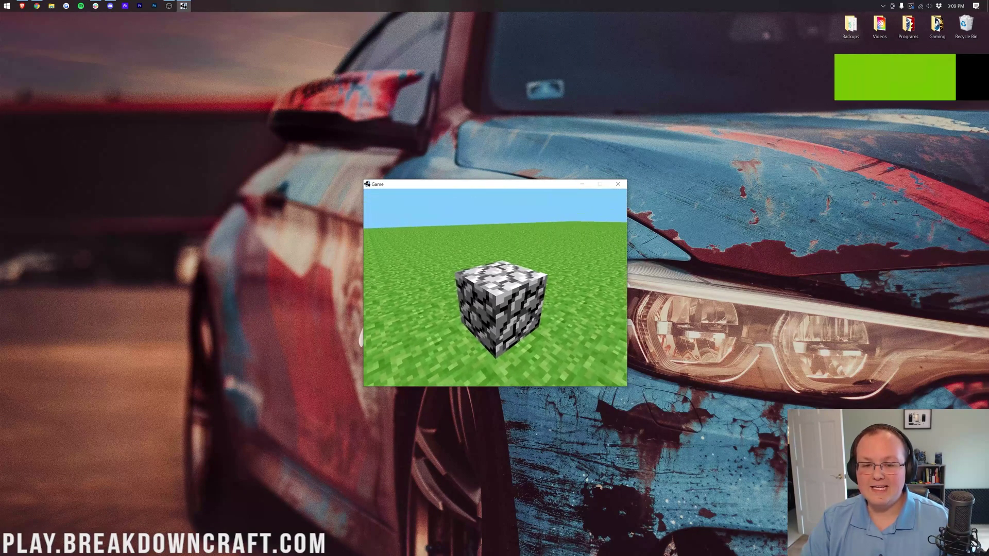
click(494, 287)
click(495, 288)
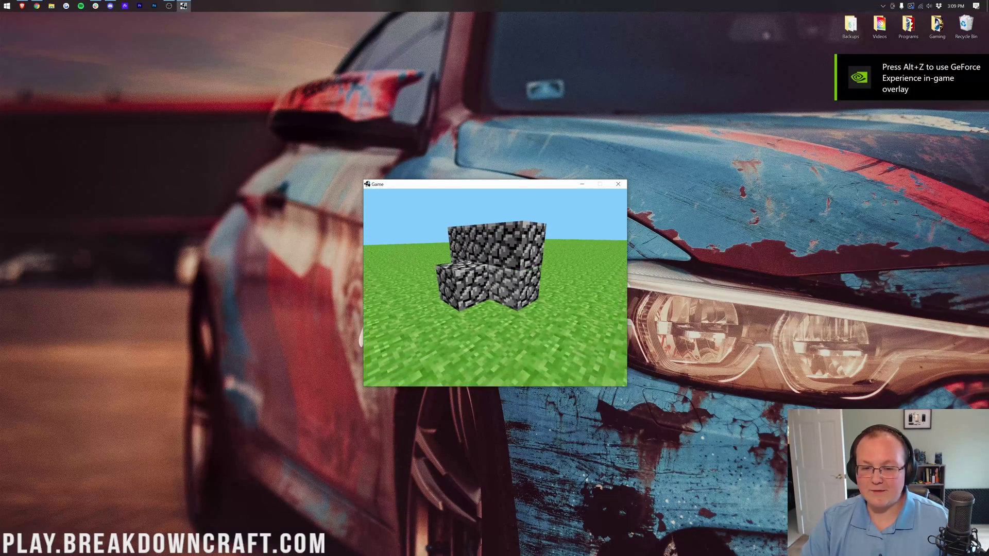
click(495, 287)
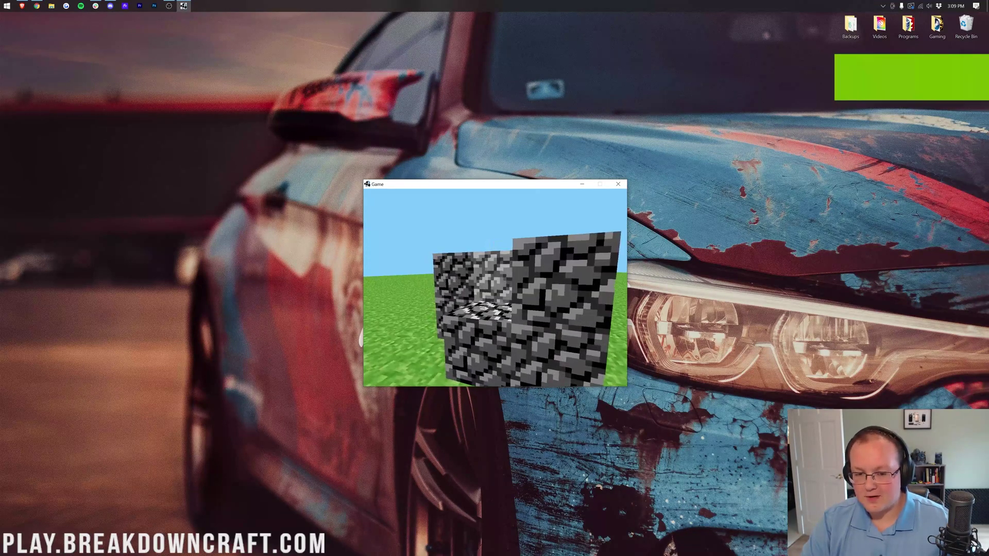
- Break the three placed blocks, then place a cobblestone block on the grass
right_click(495, 287)
right_click(494, 287)
right_click(495, 287)
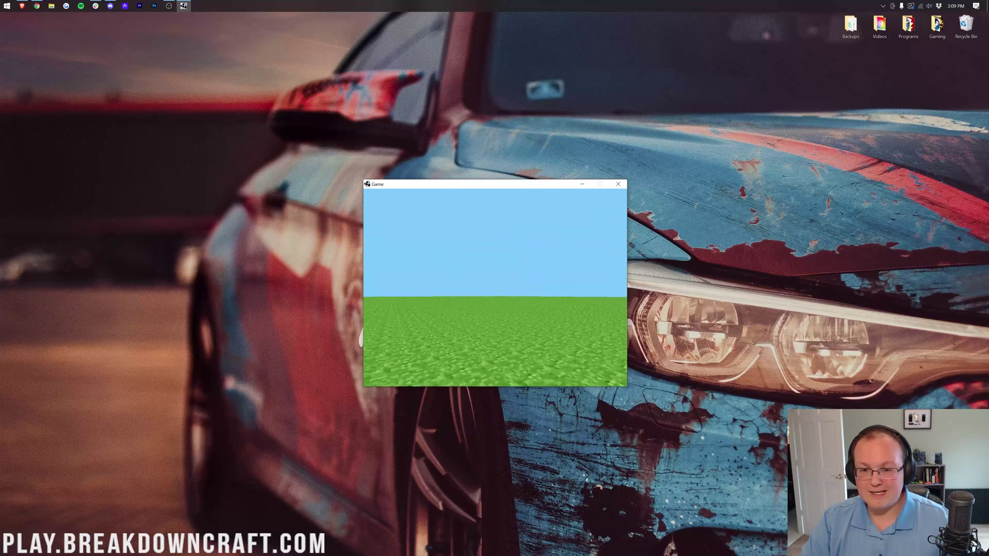
click(495, 288)
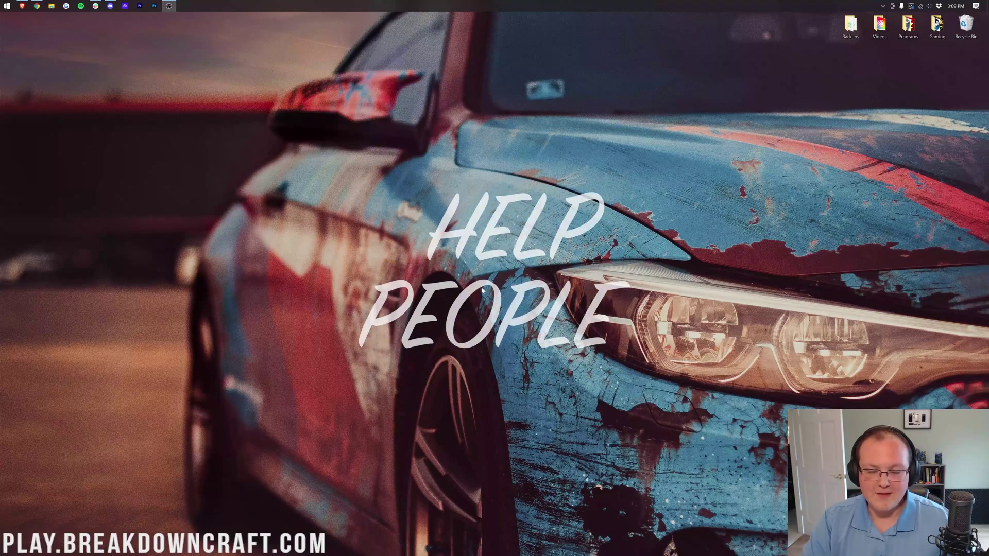
- Reopen Minecraft Launcher from a Start menu 'minecraft' search and go to its installations
click(6, 6)
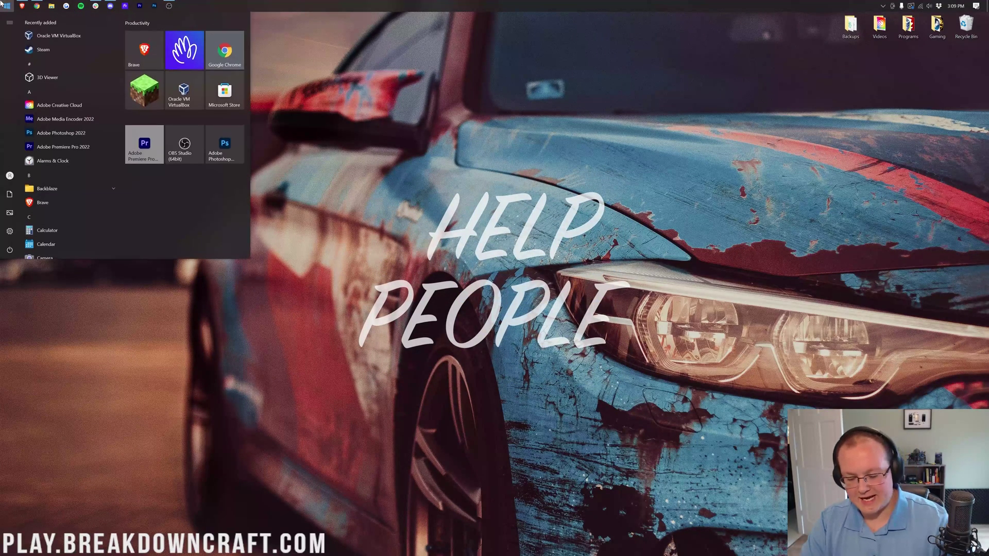
text(minecraft)
key(Return)
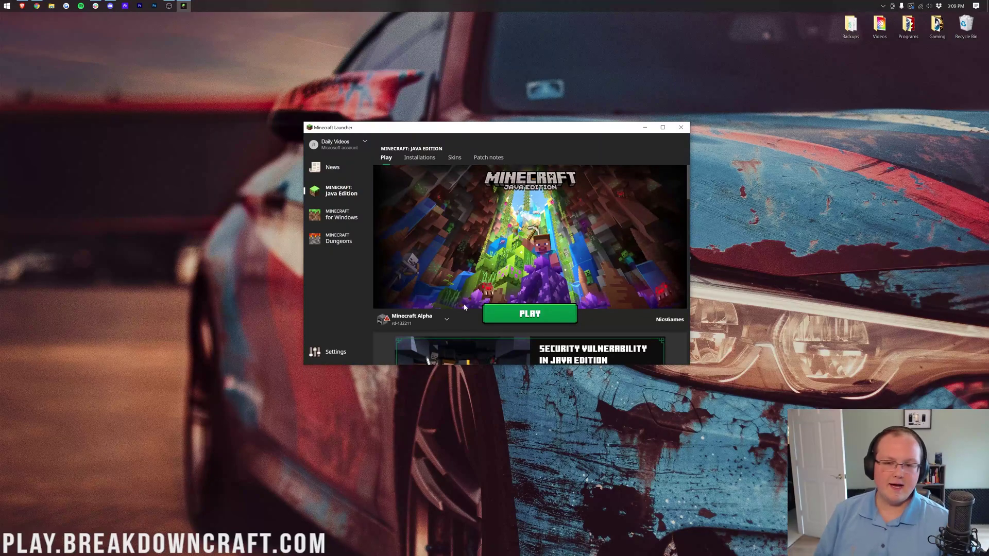
click(412, 319)
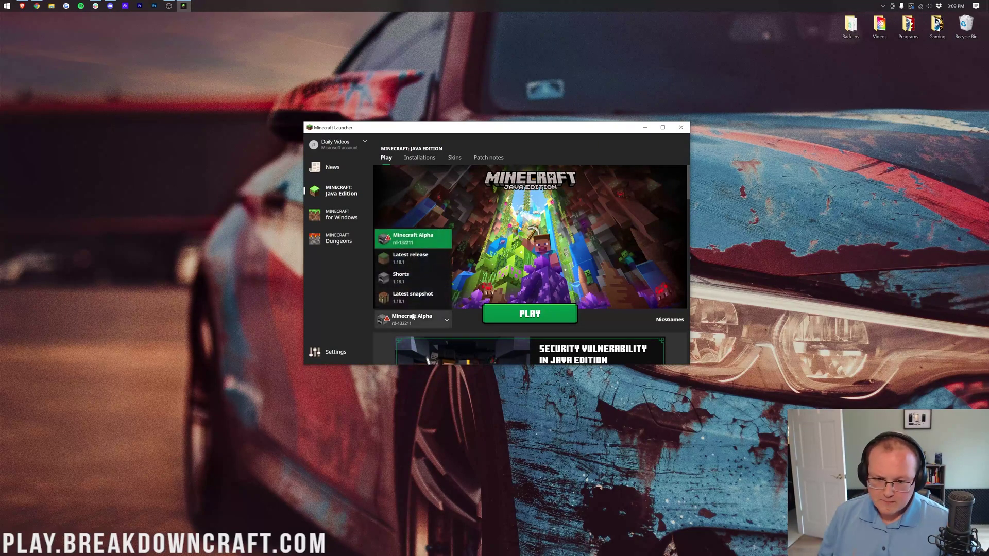
- Start a new installation and name it 'Minecraft Beta'
click(418, 157)
click(407, 205)
click(443, 210)
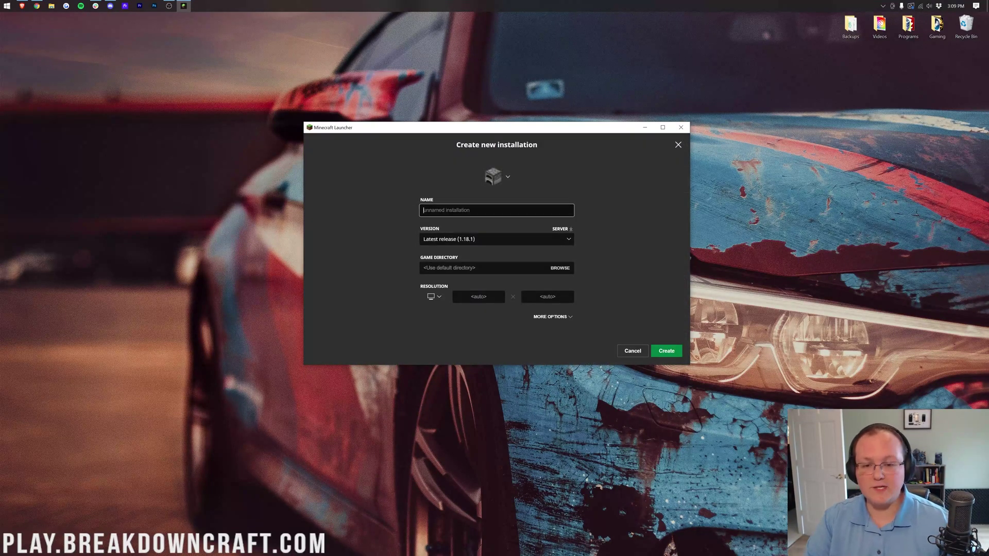
text(Minecraft Beta)
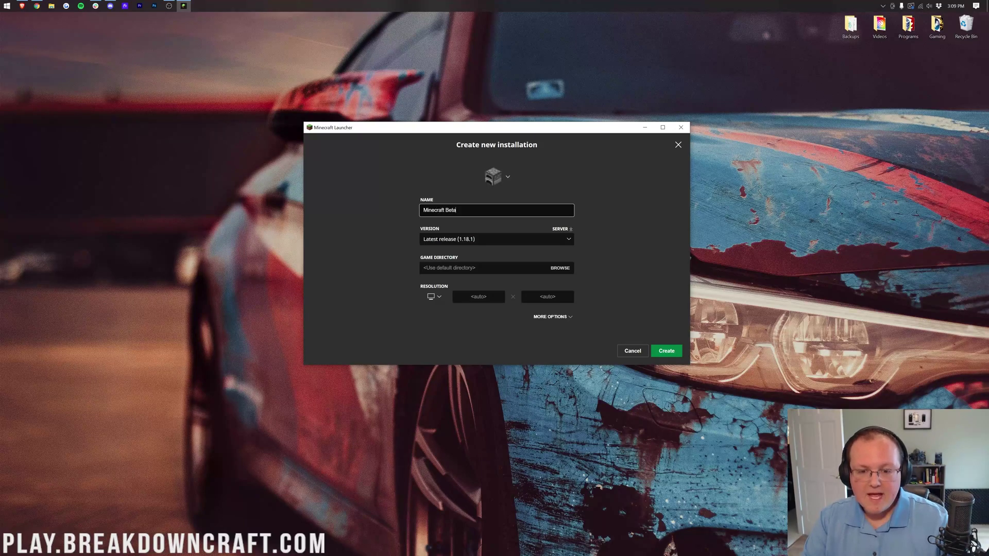
click(534, 230)
- Choose version old_beta b1.5_01, set resolution 1920 x 1080, and create the installation
click(534, 237)
scroll(528, 281, down, 15)
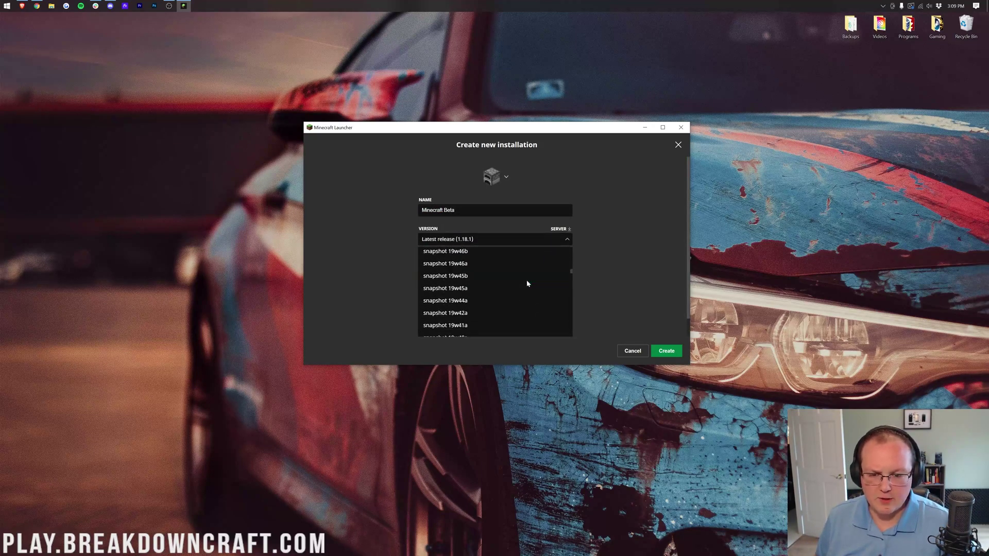
scroll(526, 283, down, 20)
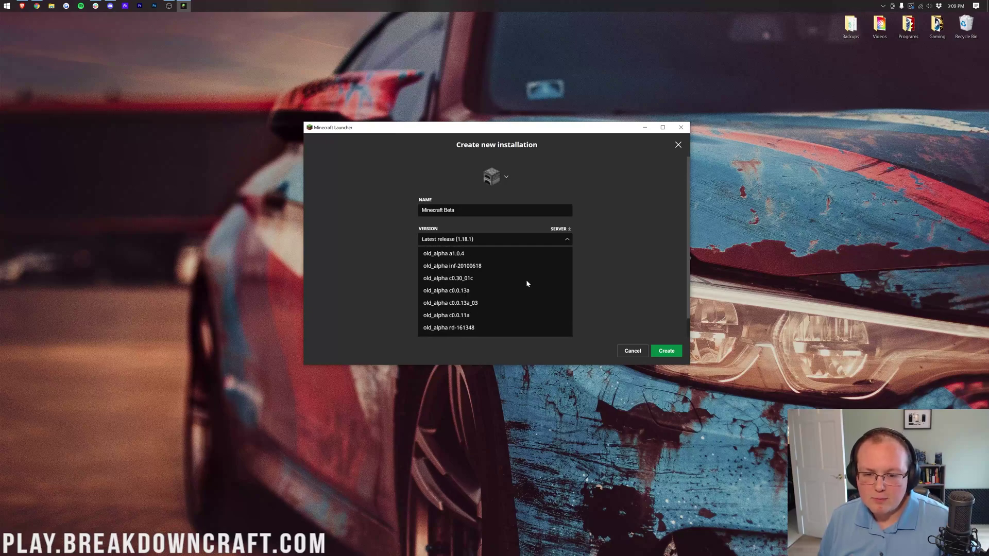
scroll(479, 298, down, 3)
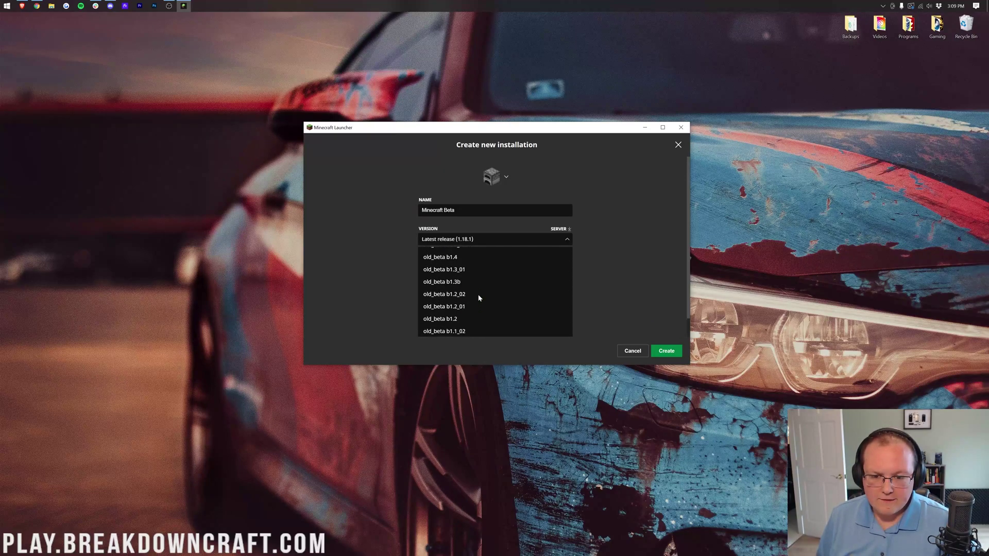
scroll(464, 283, down, 3)
scroll(459, 268, up, 4)
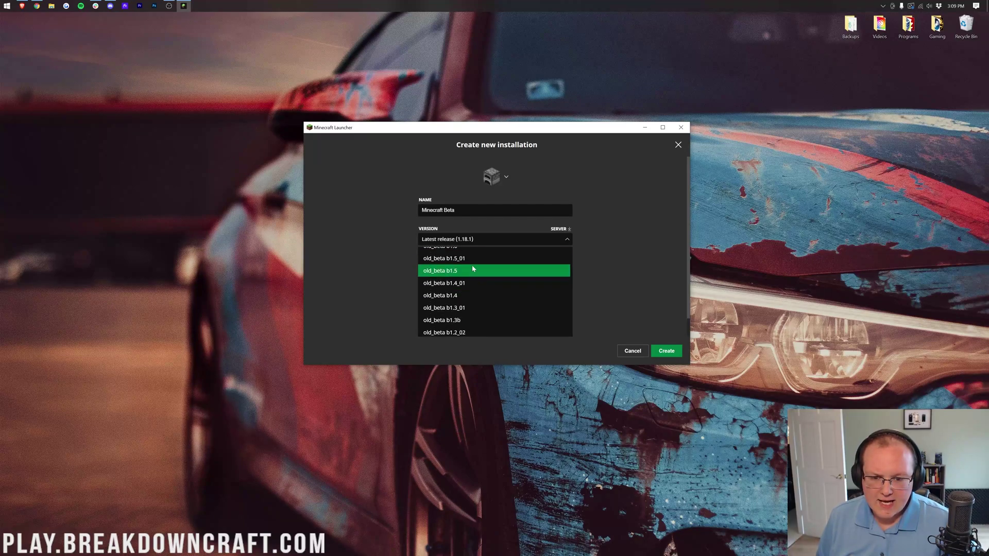
scroll(473, 261, up, 1)
click(474, 285)
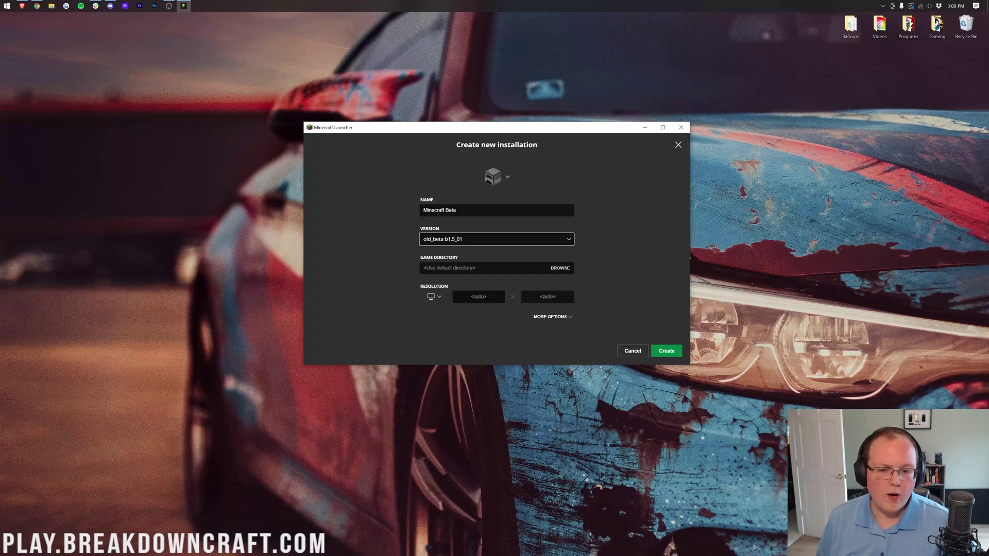
click(434, 296)
click(433, 267)
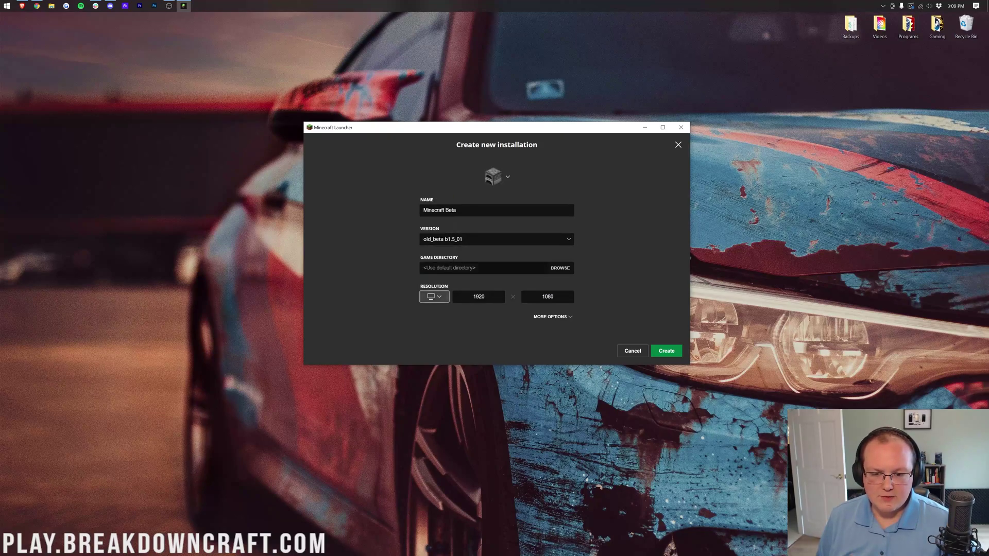
click(655, 351)
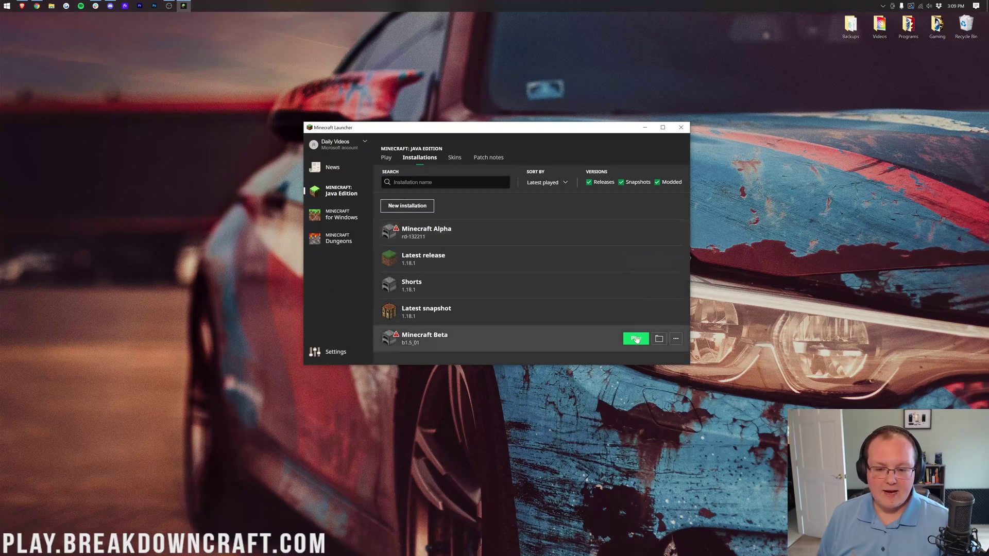
- Select Minecraft Beta on the Play page, launch it past the warning, and enlarge the game window
click(386, 157)
click(412, 320)
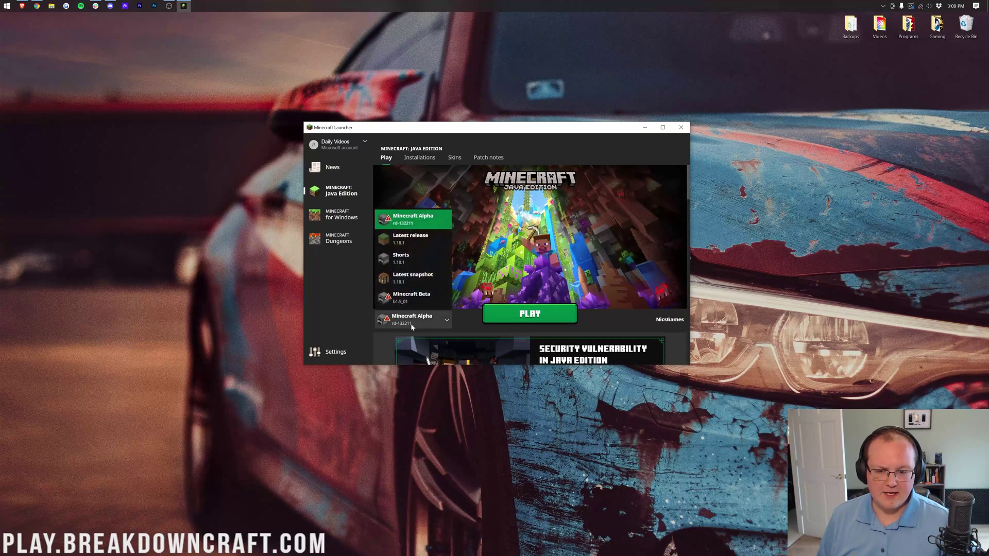
click(412, 297)
click(530, 314)
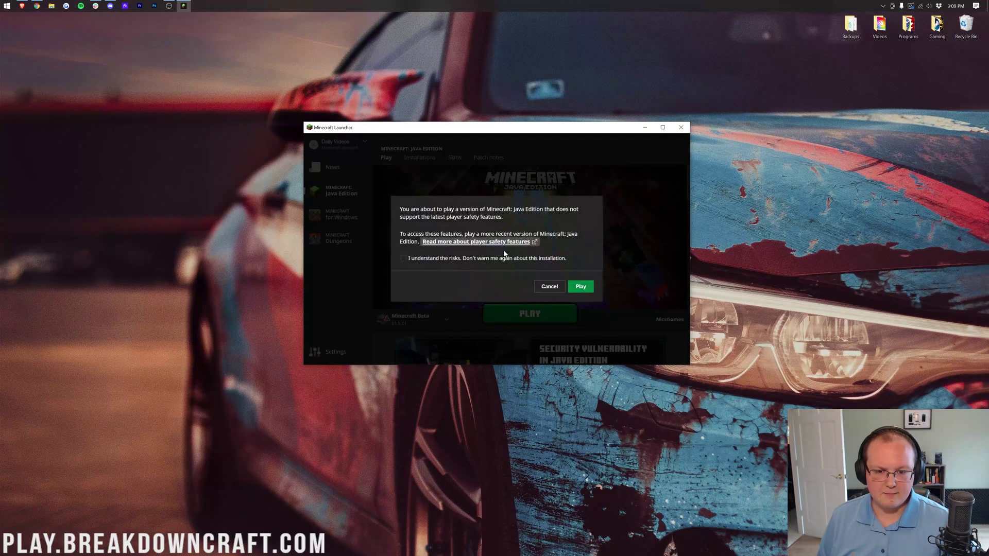
click(579, 284)
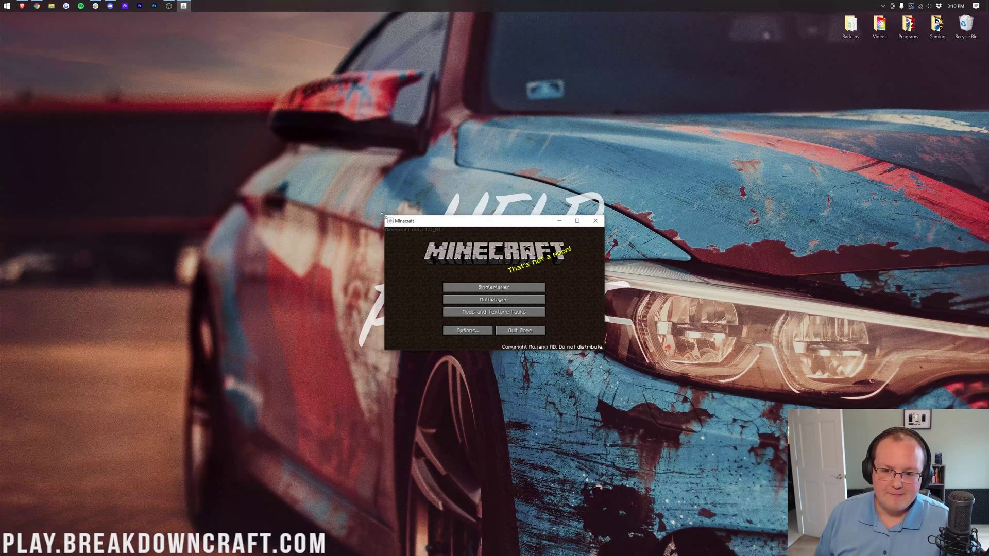
drag(382, 214, 122, 53)
- Create and generate a new singleplayer world named 'Beta World'
click(363, 181)
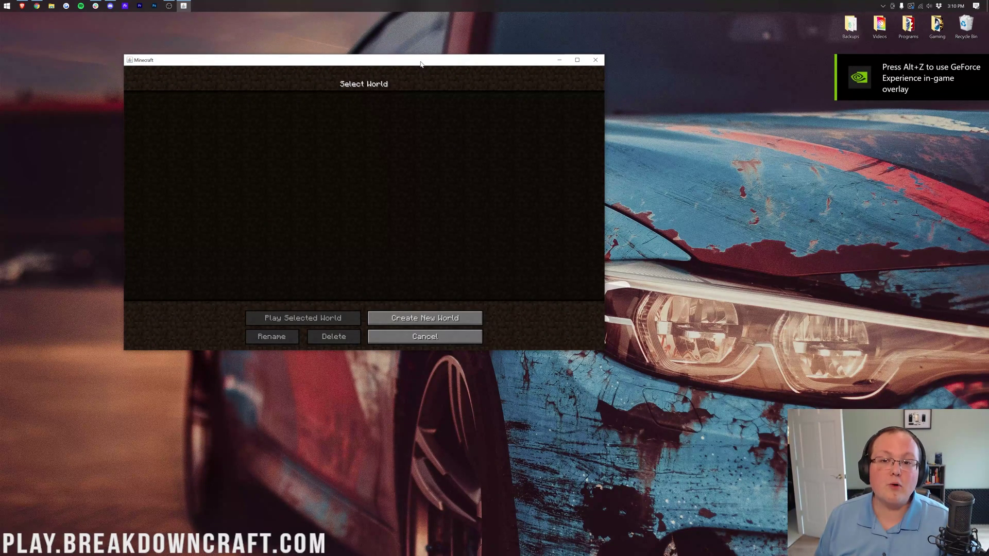
drag(421, 64, 528, 118)
click(517, 368)
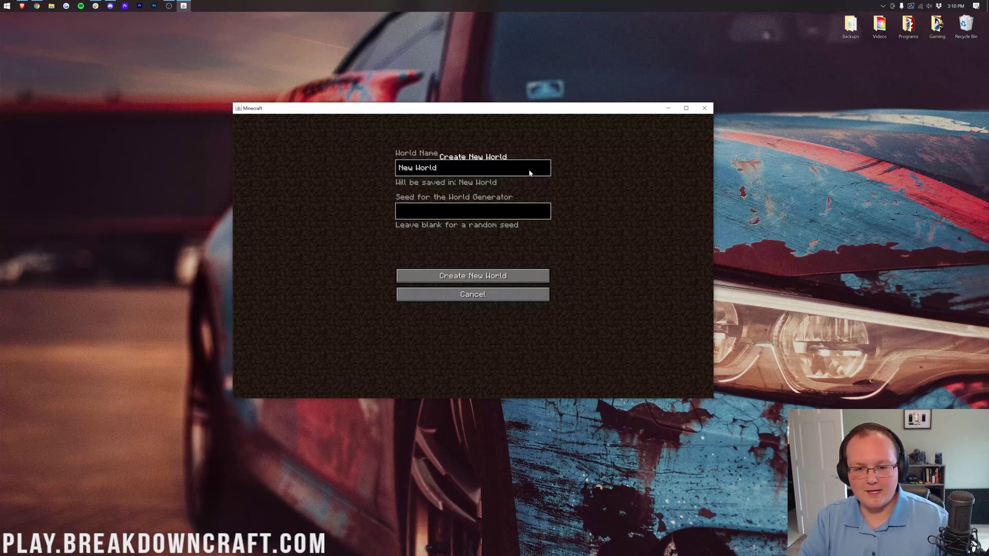
key(BackSpace)
key(BackSpace)
key(BackSpace)
key(BackSpace)
key(BackSpace)
key(BackSpace)
key(BackSpace)
key(BackSpace)
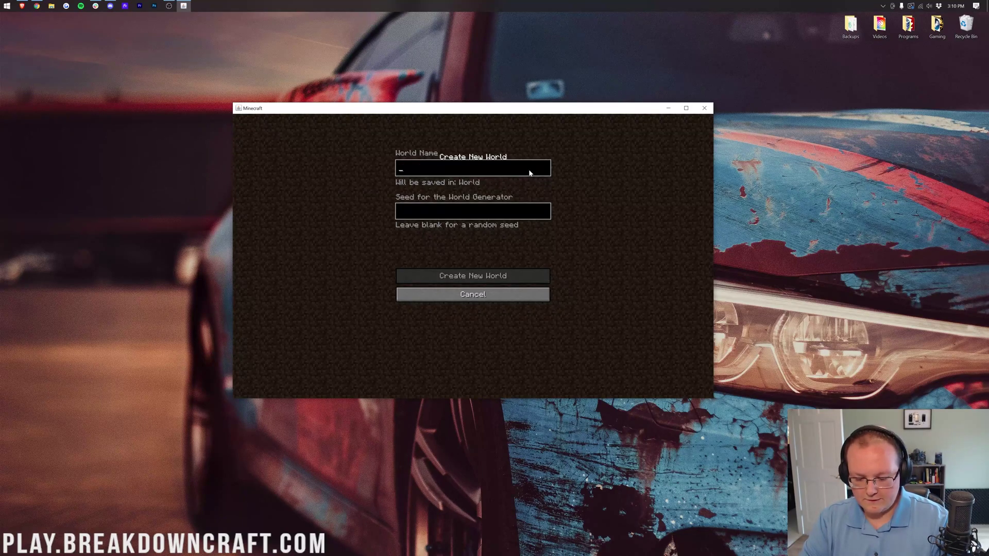
text(Beta World)
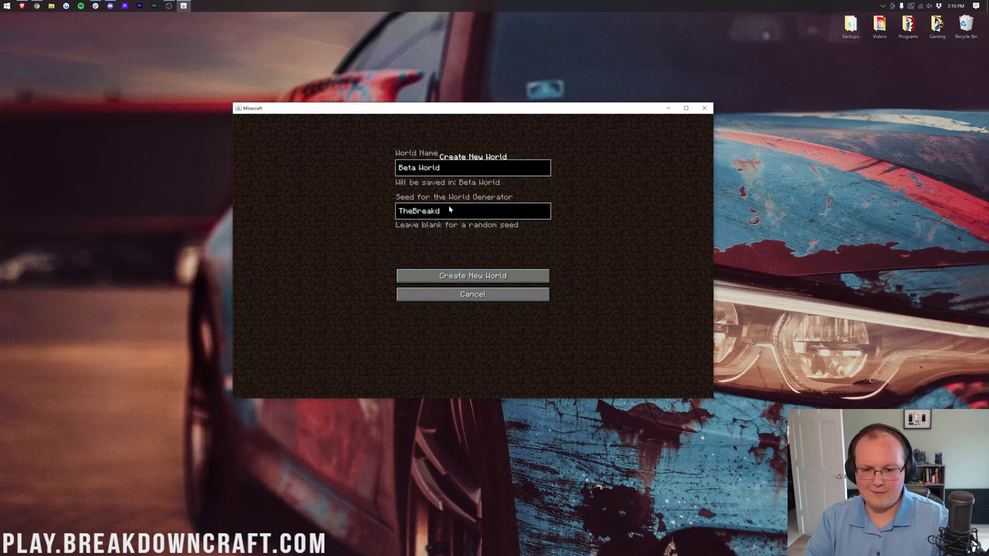
click(459, 278)
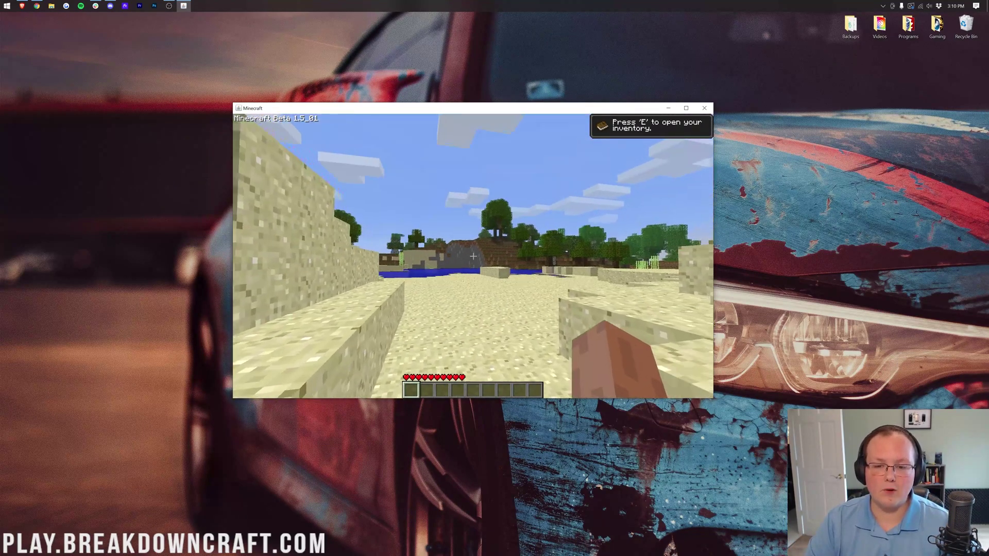
- Pause and look through Options and Video Settings, then resume play
key(Escape)
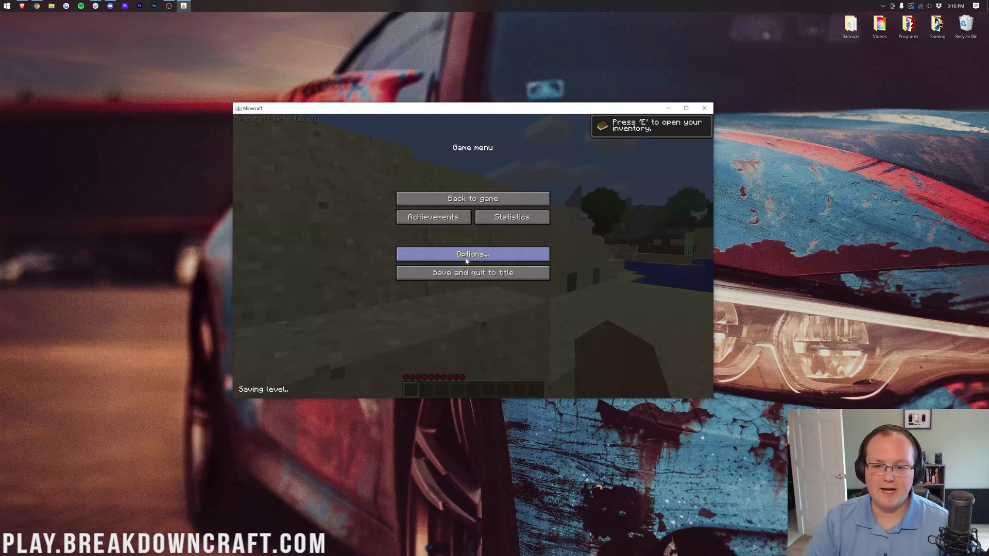
click(472, 254)
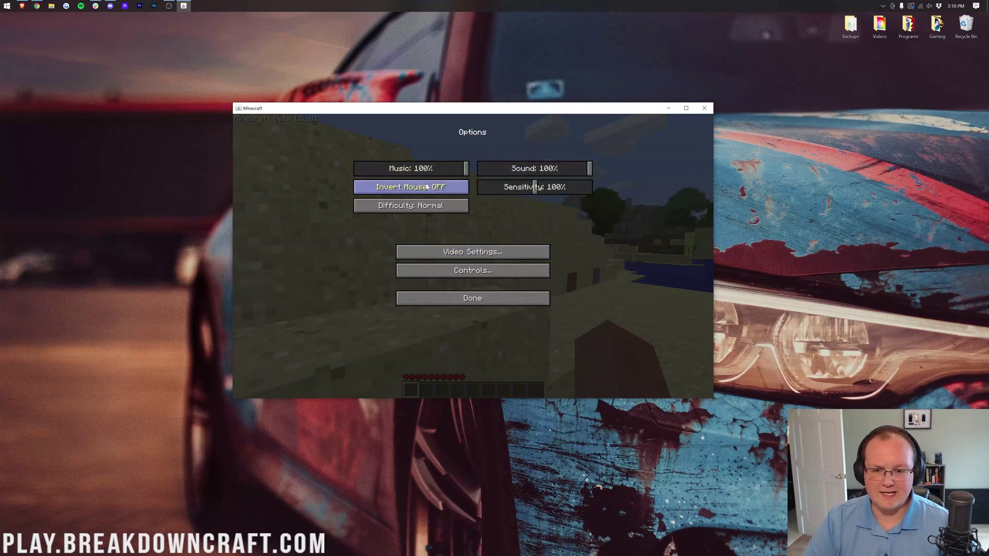
click(485, 251)
click(487, 298)
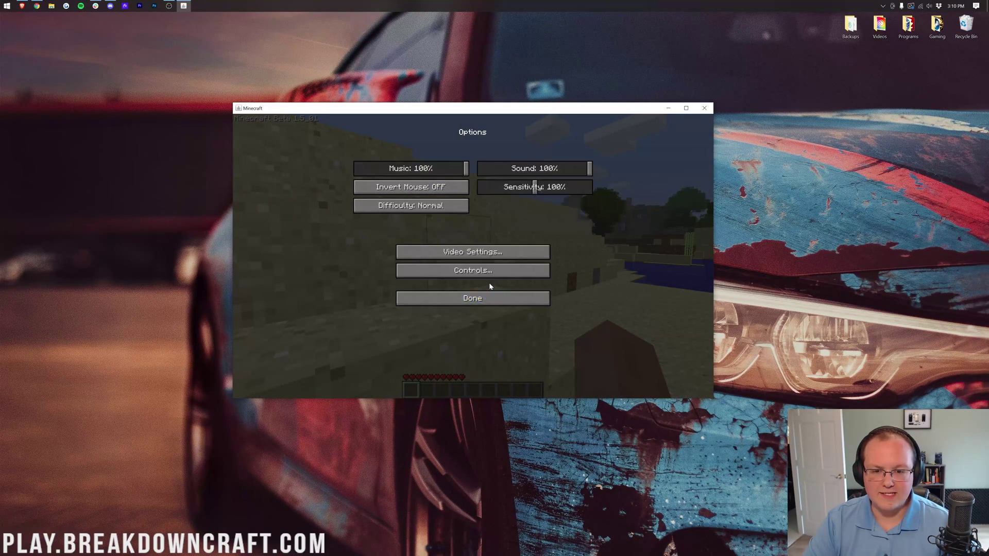
key(Escape)
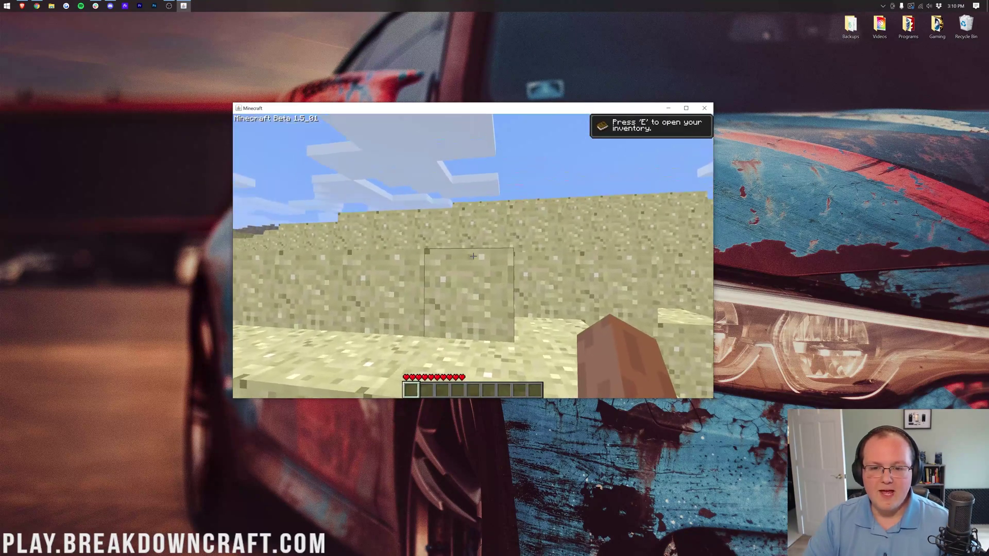
- Walk across the desert and mine the sand block in front of the player
key(w)
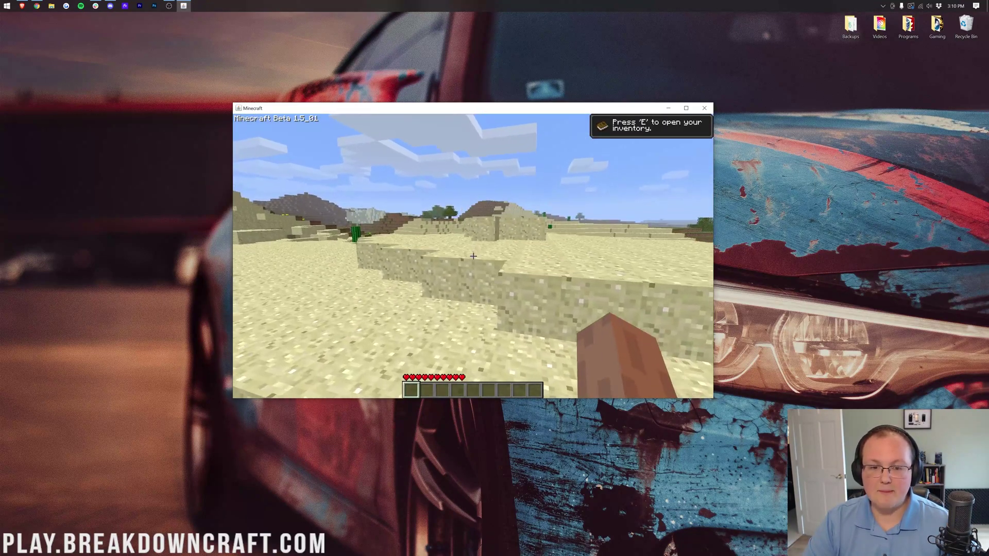
key(w)
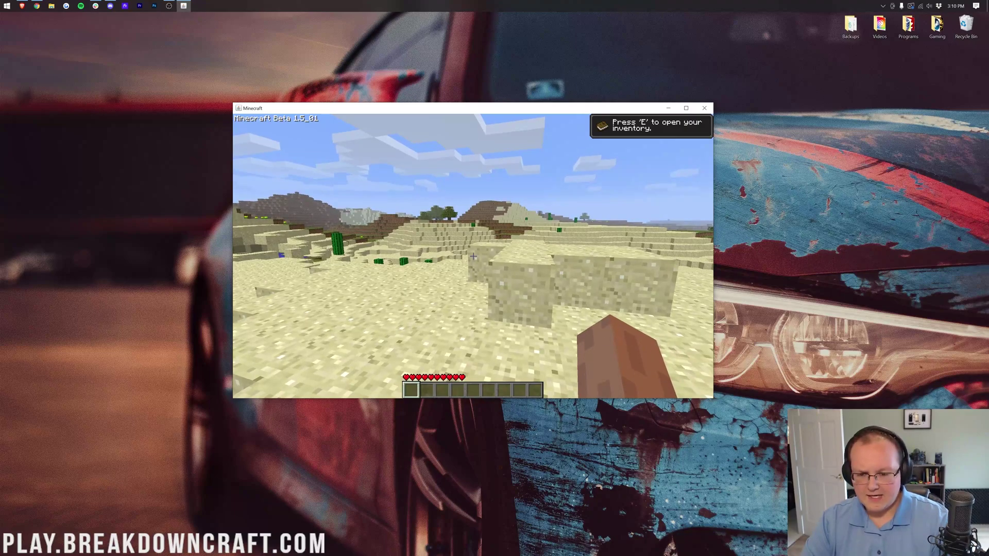
key(Escape)
click(475, 255)
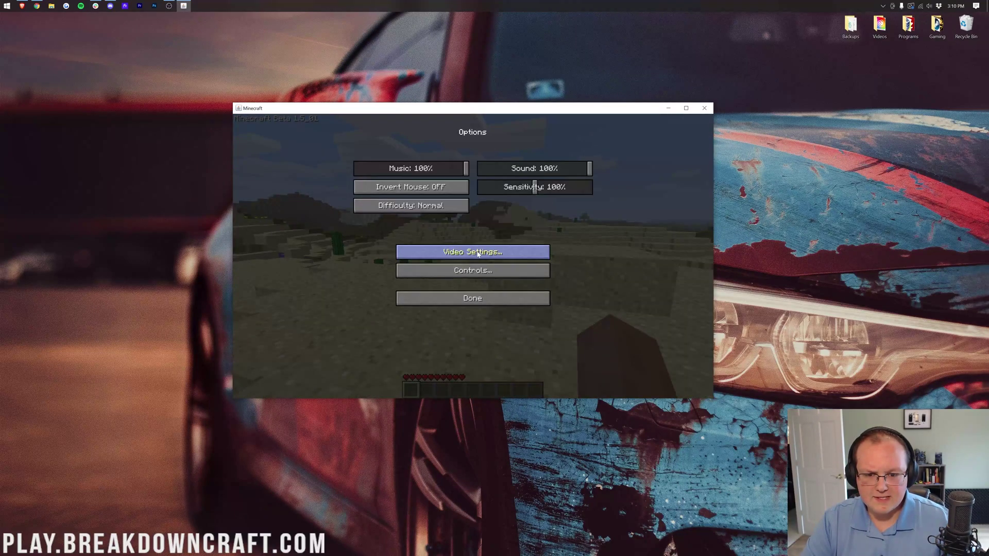
click(472, 299)
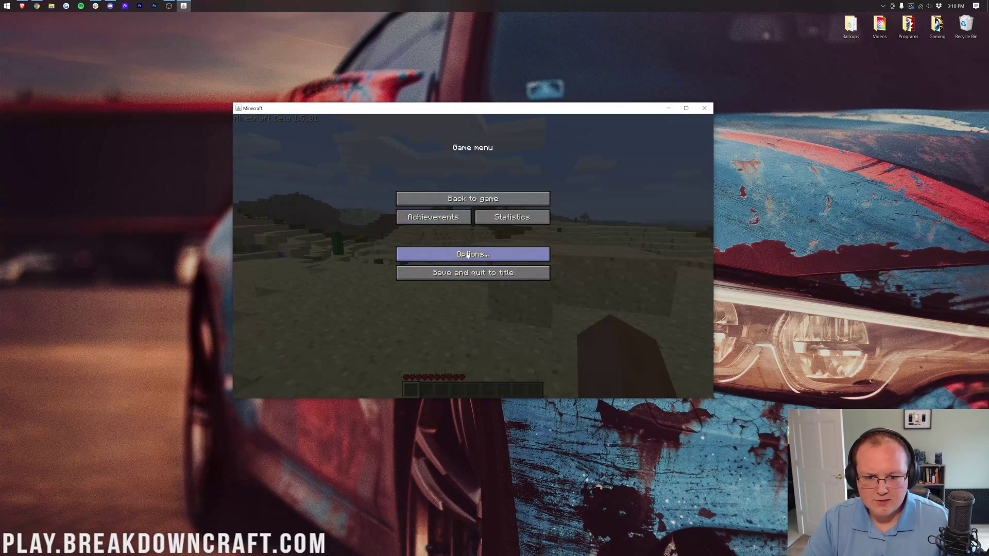
key(Escape)
drag(472, 256, 473, 256)
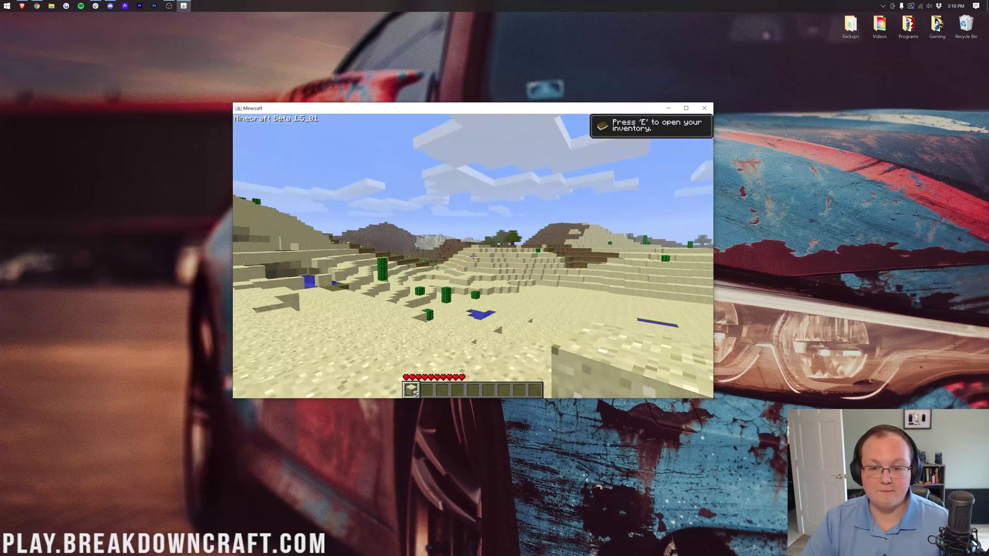
- Save and quit to title, view the texture pack screen, and quit the game
key(Escape)
click(503, 275)
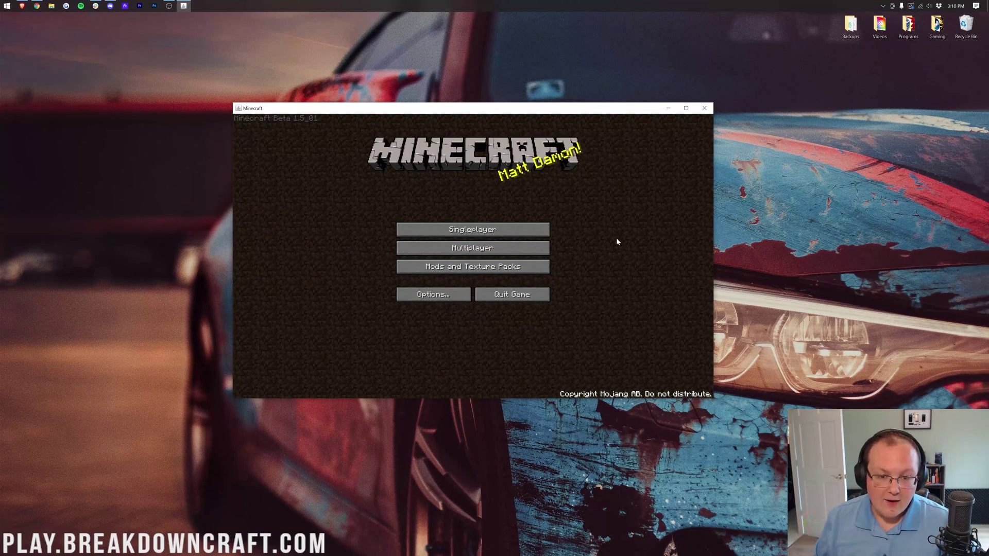
click(503, 270)
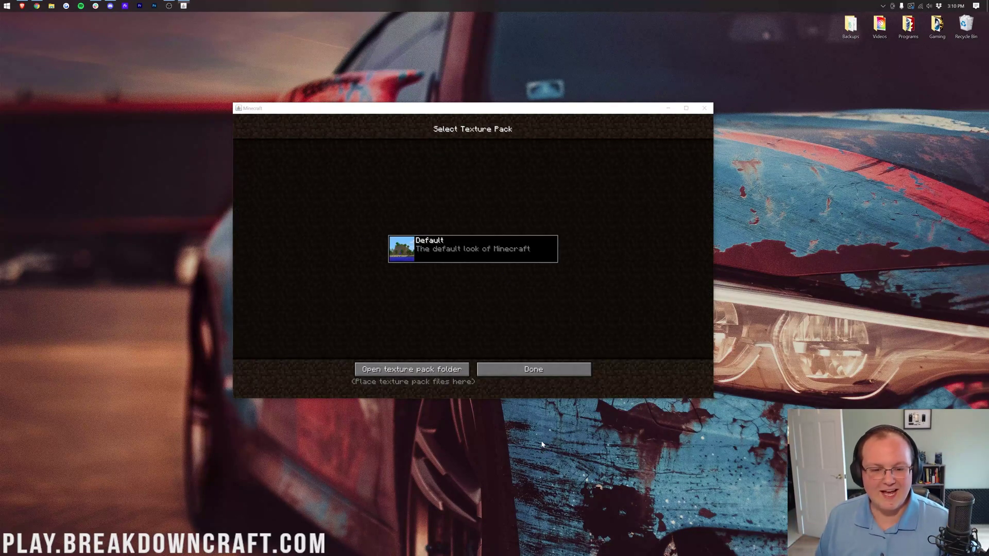
click(530, 370)
click(510, 292)
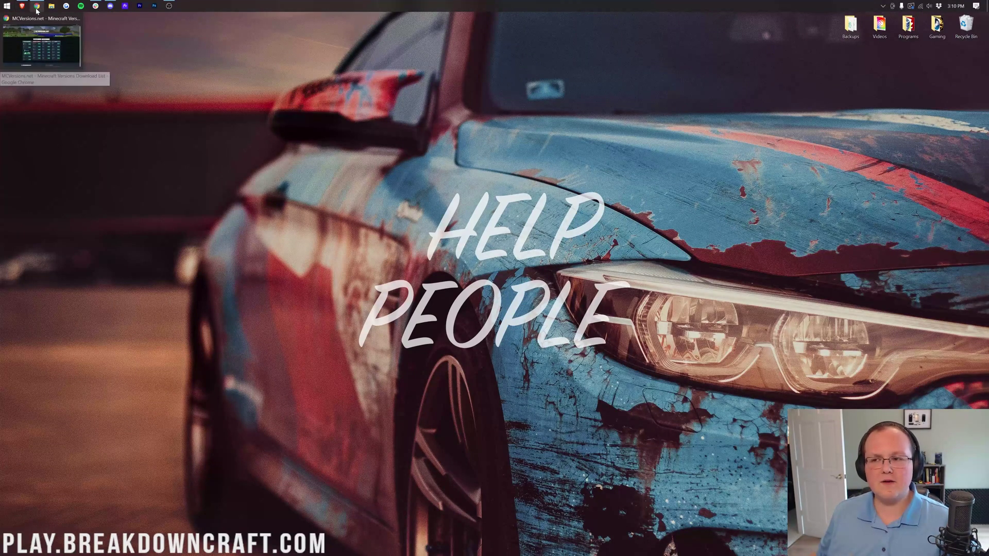
- Bring MCVersions.net back and view the b1.8.1 download page, which offers only a client jar
click(41, 47)
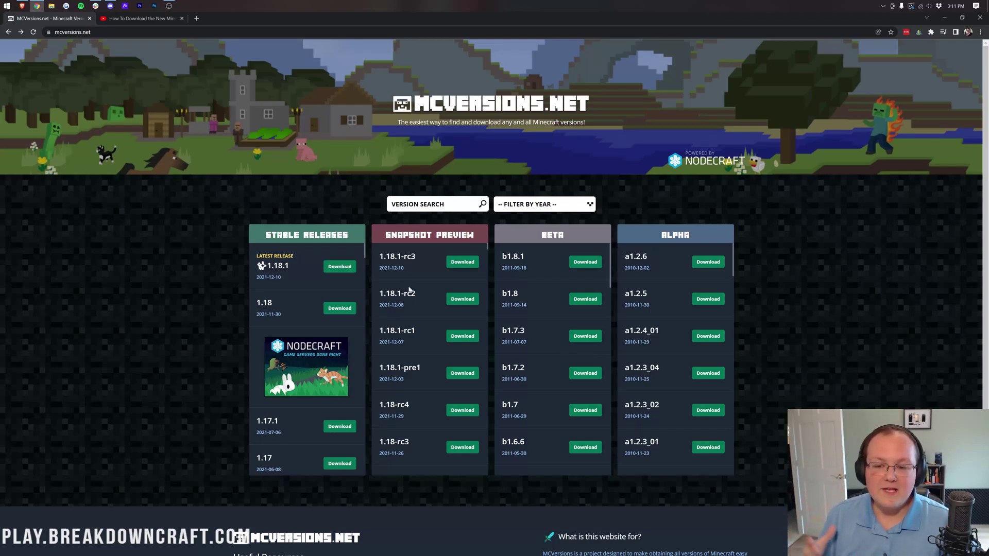
scroll(434, 293, down, 5)
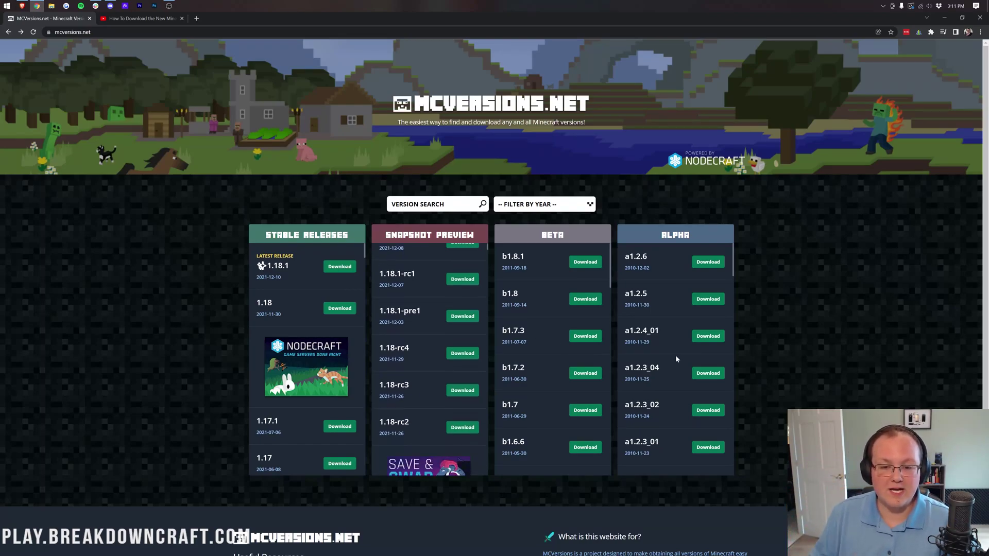
scroll(462, 349, up, 5)
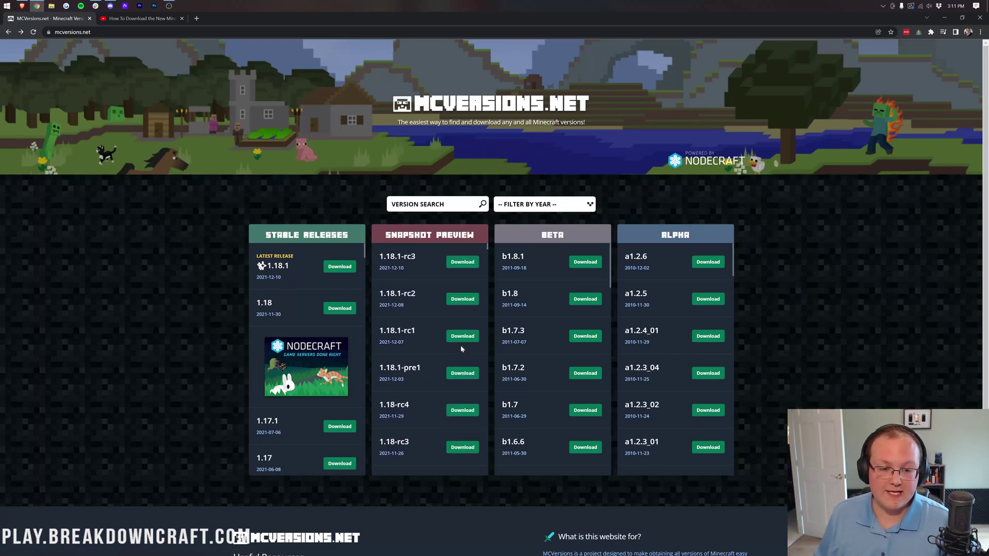
click(581, 265)
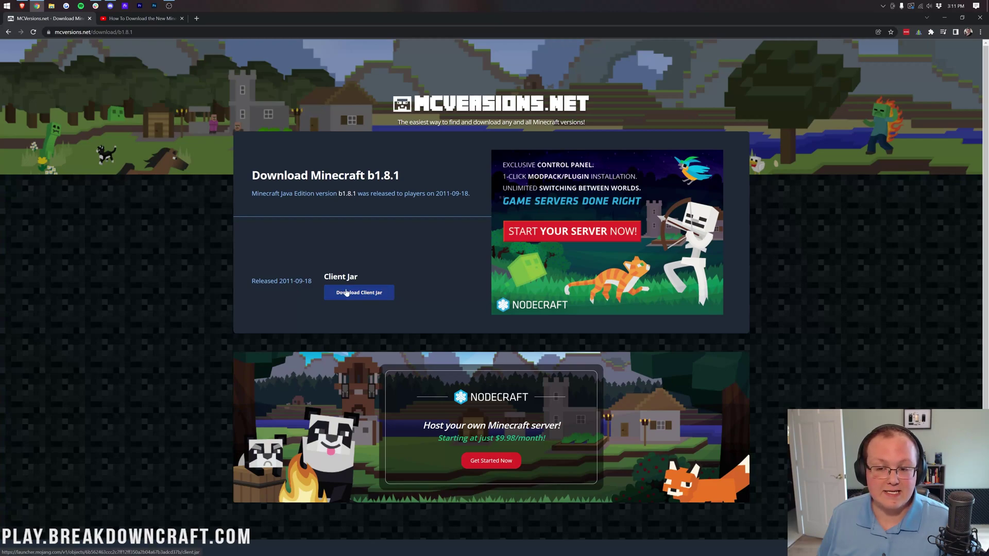
key(alt+Left)
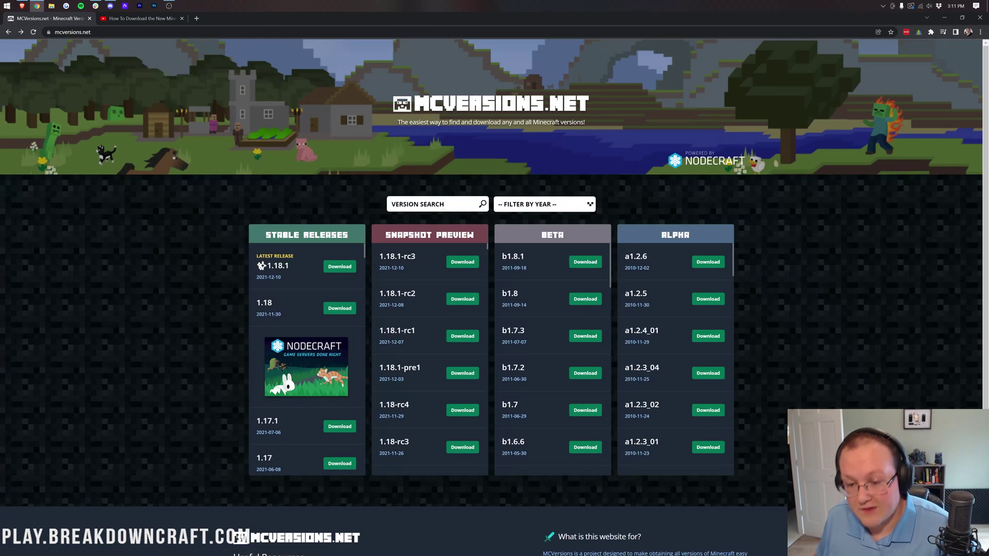
- View the 1.2.2 page (server jar offered) and a1.2.6 page (client only), then minimize the browser
scroll(334, 356, down, 15)
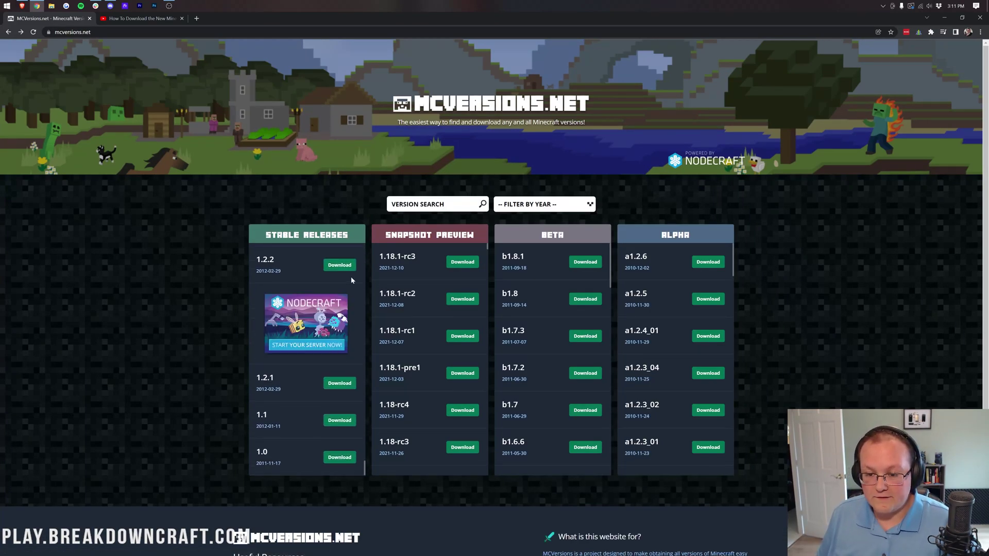
click(340, 265)
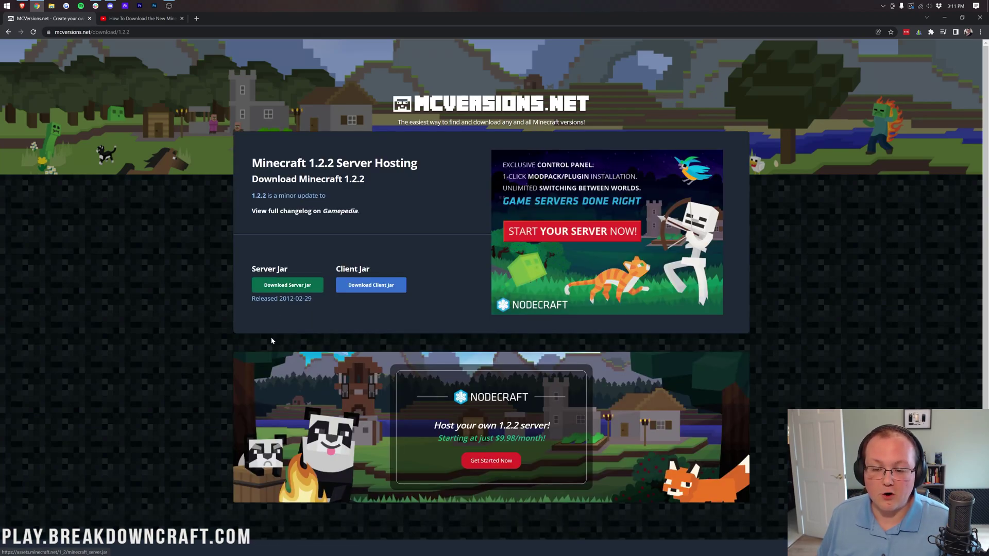
key(alt+Left)
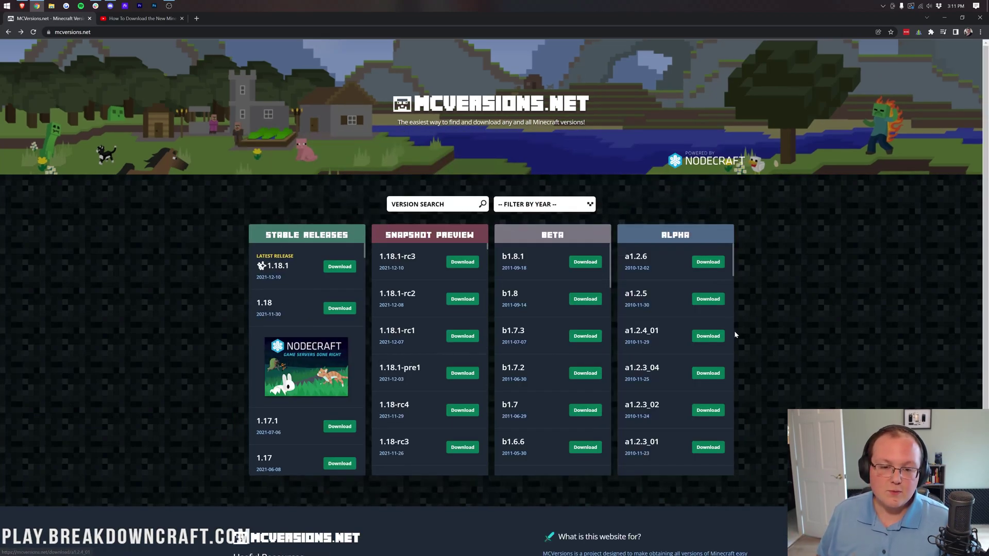
click(704, 263)
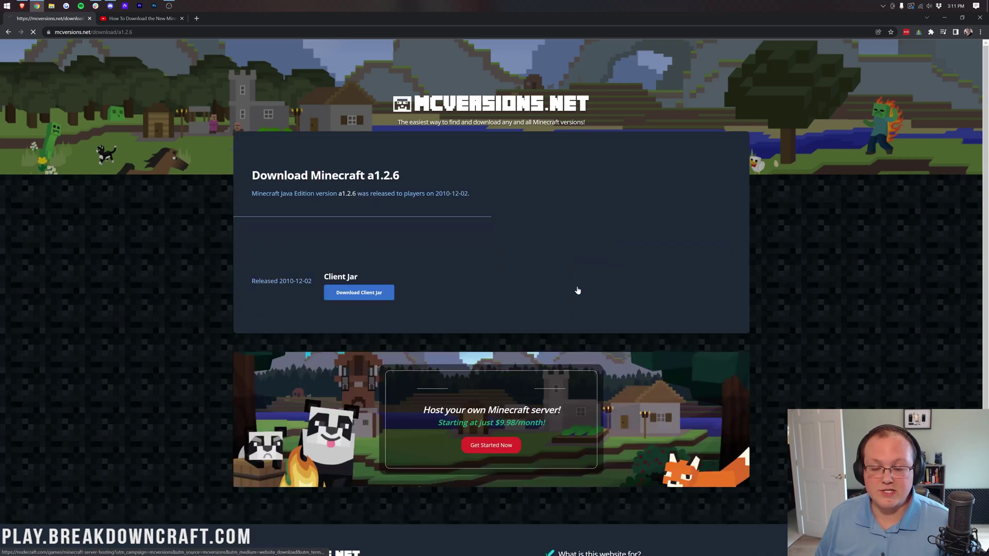
key(alt+Left)
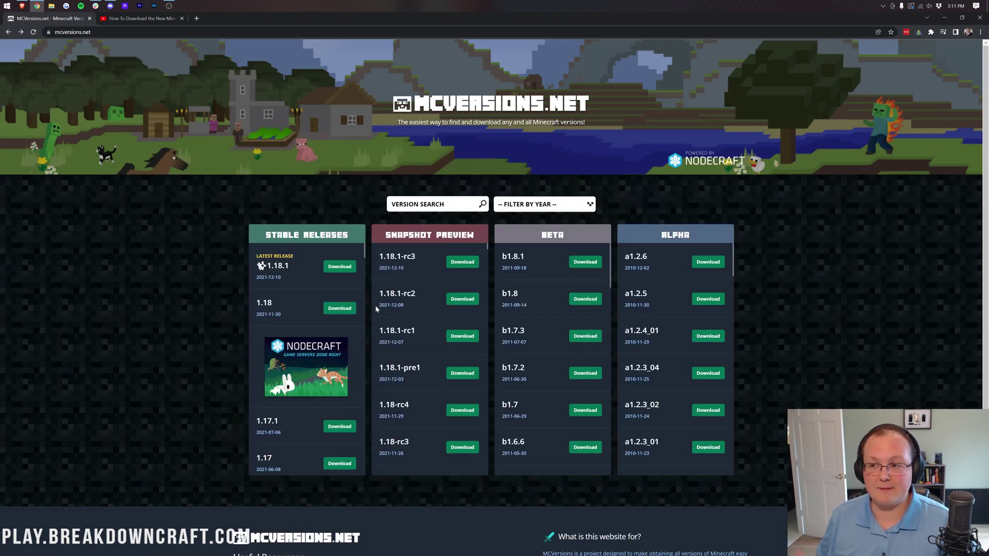
click(942, 18)
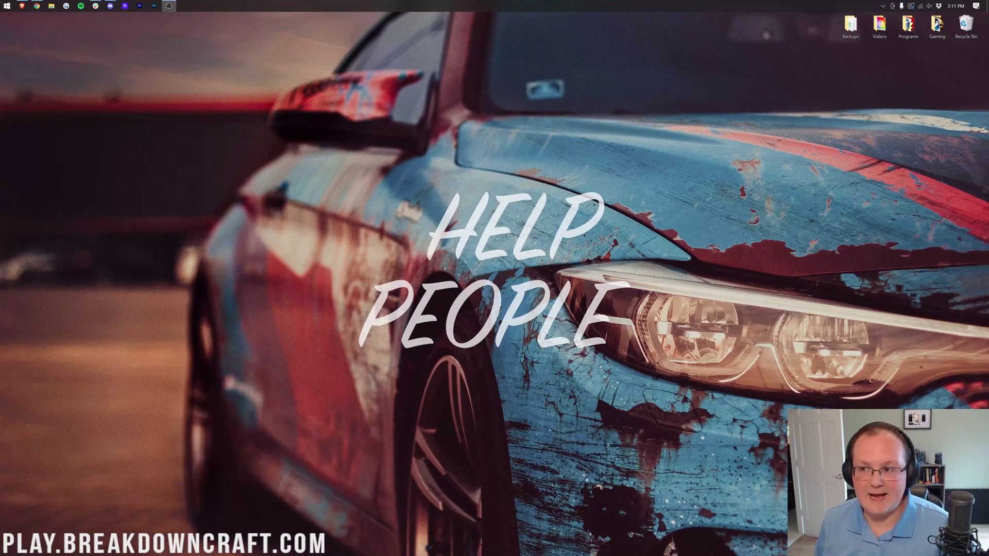
- Relaunch Minecraft Launcher via a 'minecraft' Start search and show the Installations list with Beta and Alpha
click(10, 5)
text(minecraft)
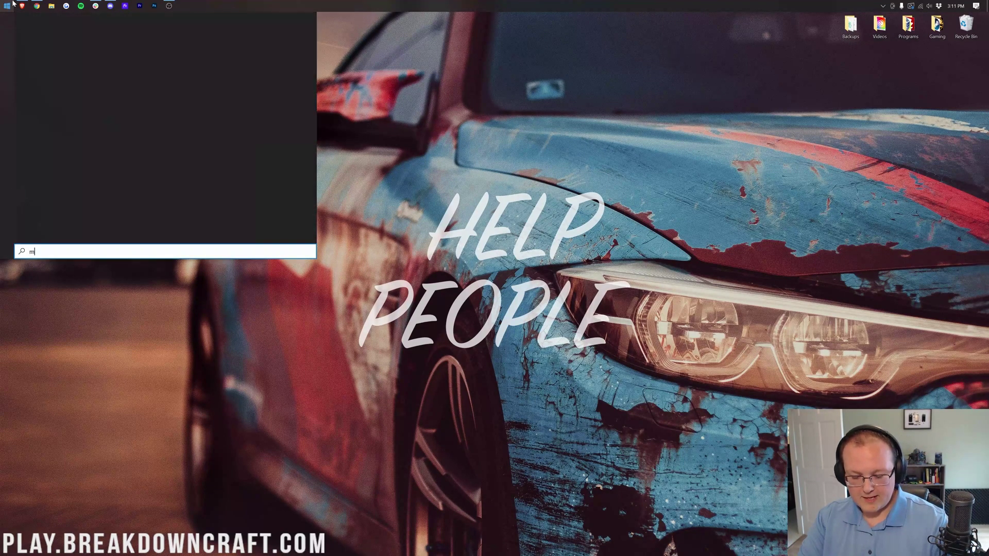
key(Return)
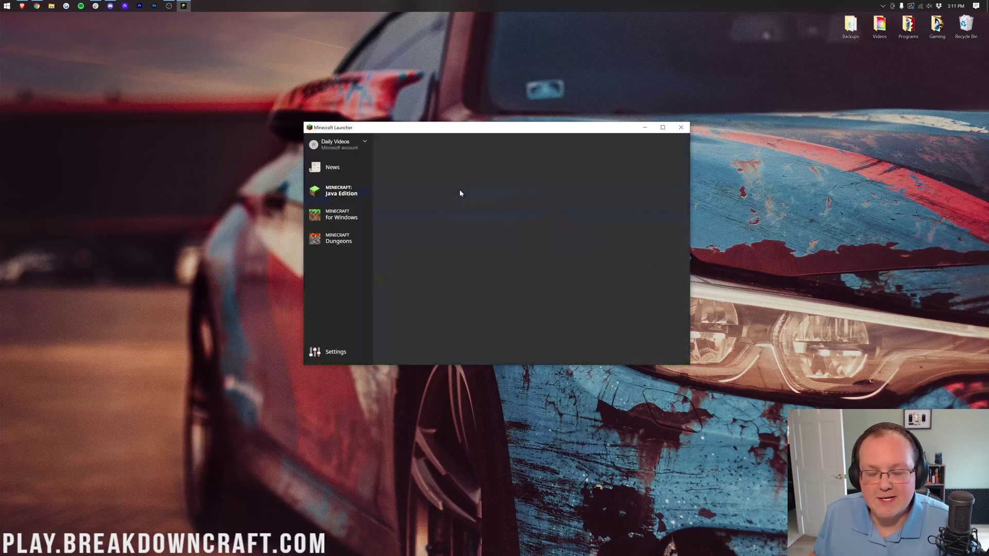
click(412, 161)
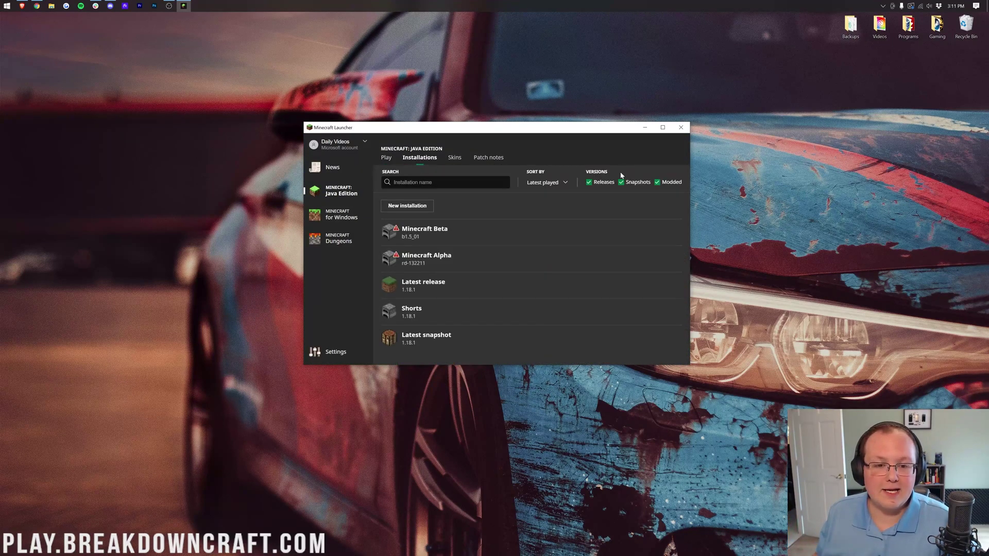